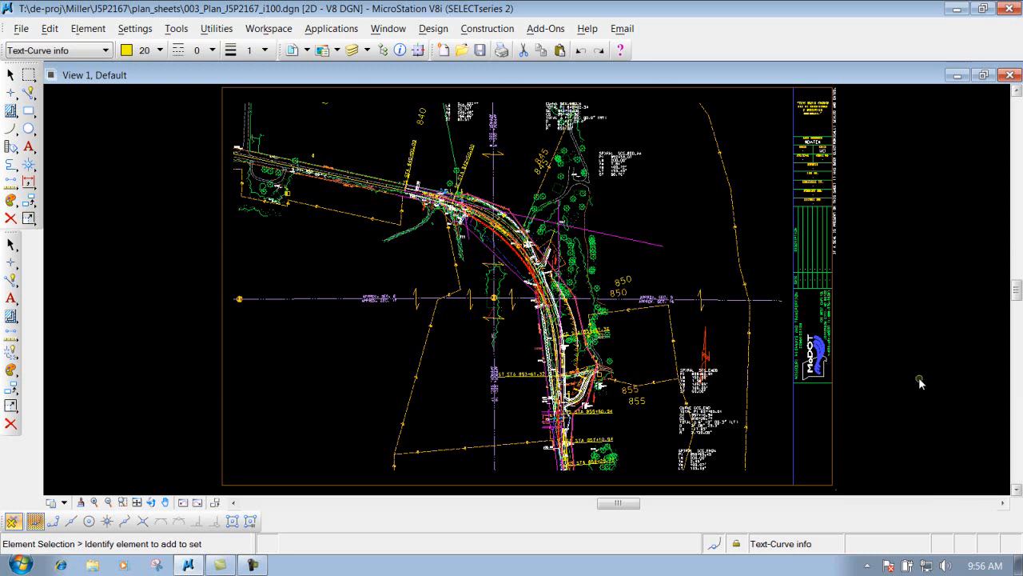
Open the list of attached reference files and move it clear of the plan drawing
click(298, 52)
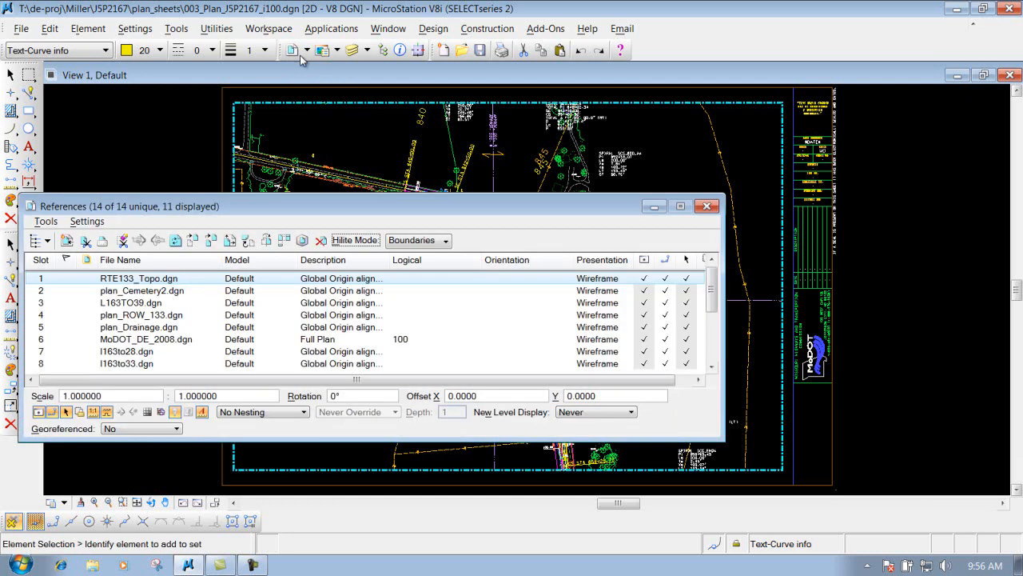
drag(386, 200, 551, 134)
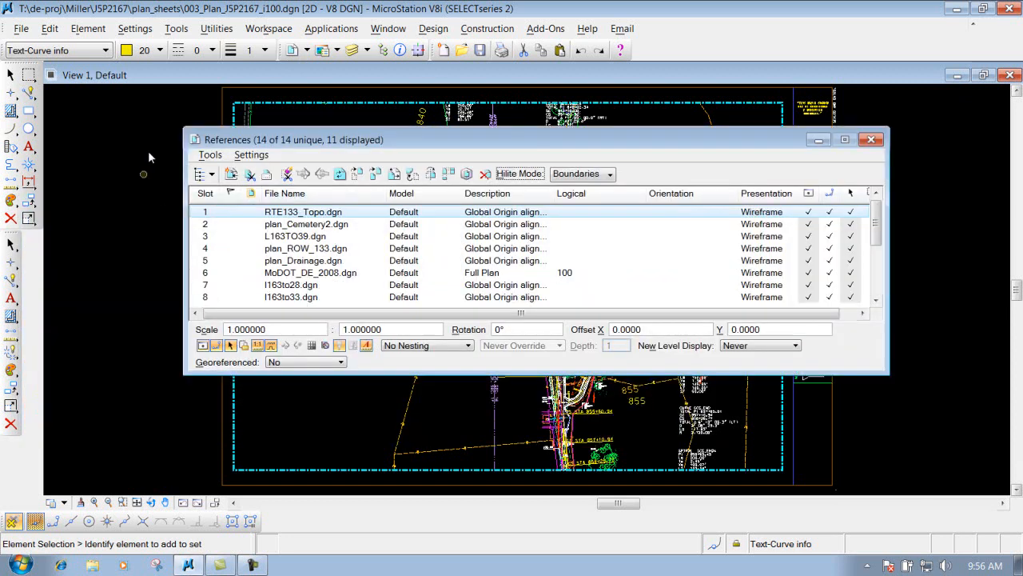
click(24, 30)
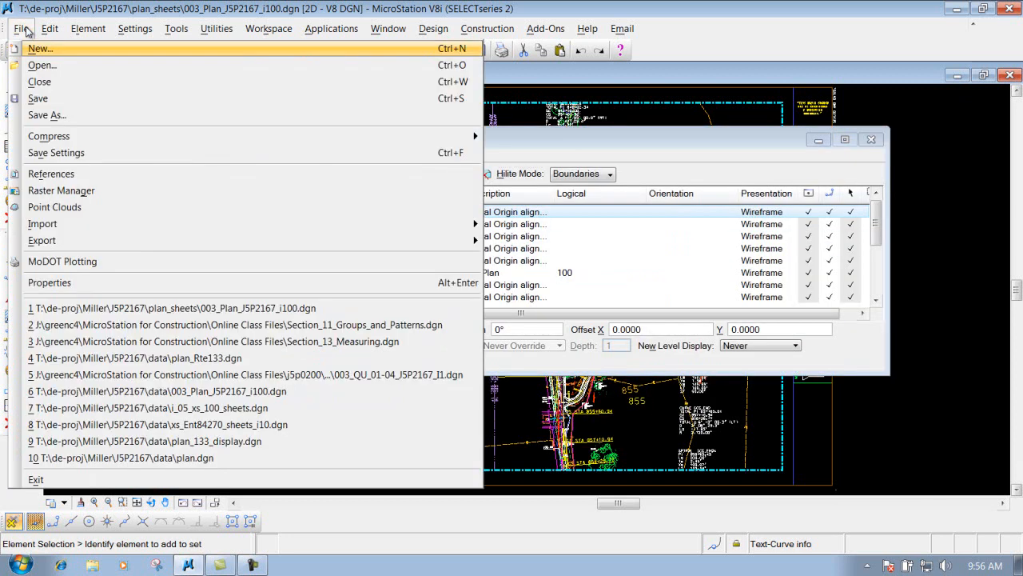
mouse_move(38, 243)
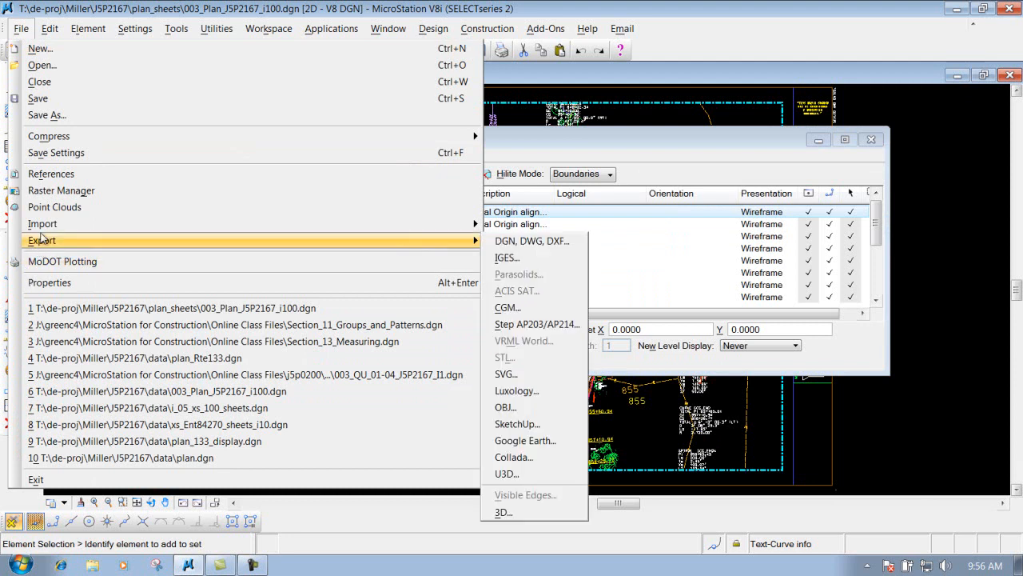
click(72, 176)
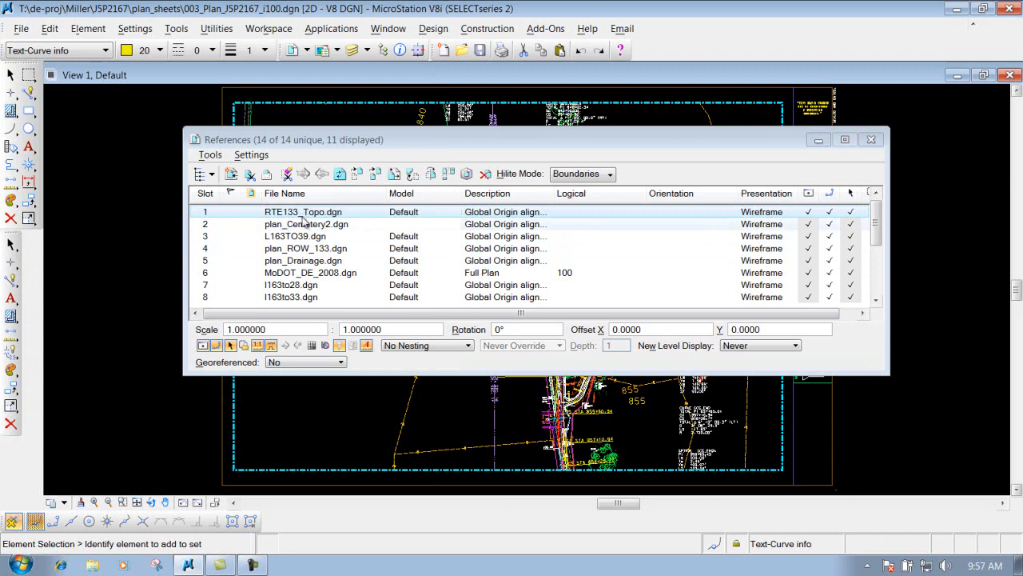
drag(520, 141, 454, 129)
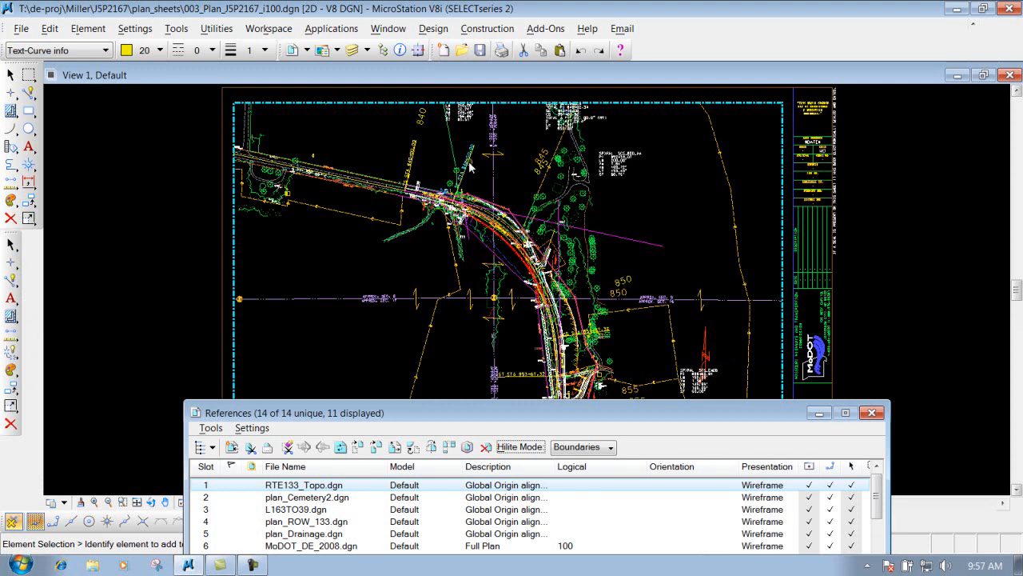
Try to delete a referenced element from the plan sheet with Delete Element, keeping the references list at hand
click(11, 218)
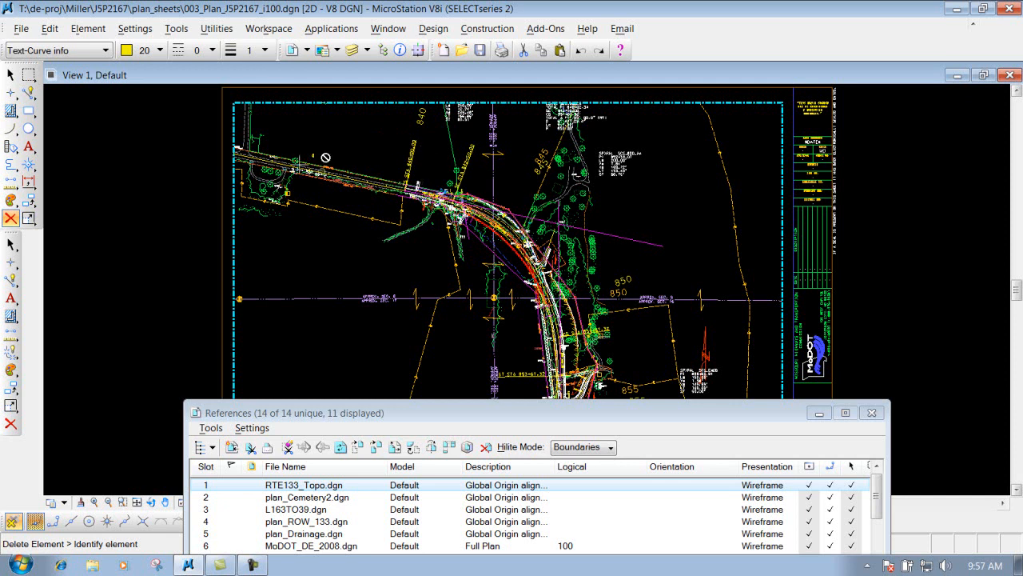
mouse_move(416, 410)
mouse_down()
mouse_move(344, 127)
mouse_move(348, 142)
mouse_up()
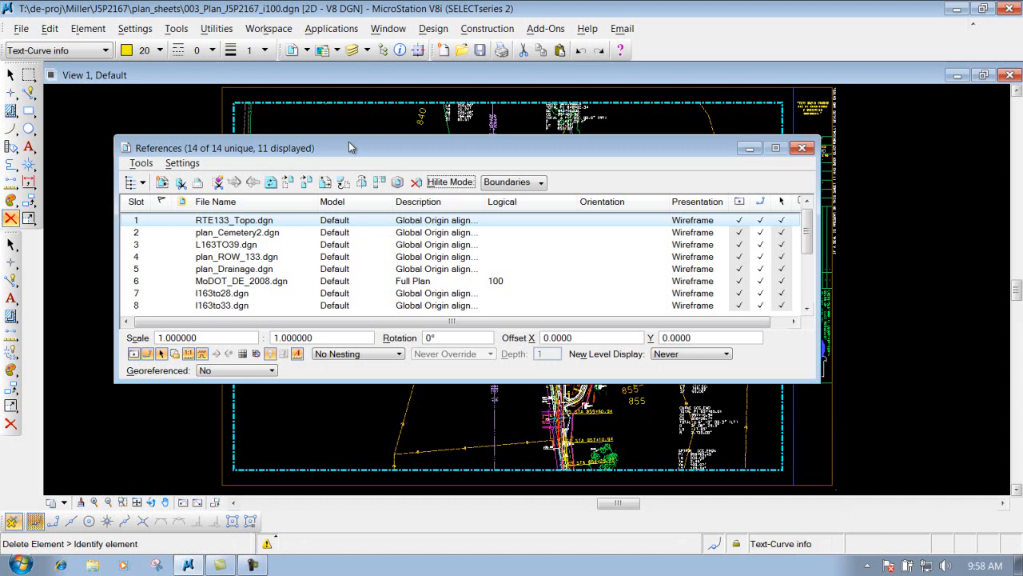
Browse for design files in the J5P2167 project folder and examine its data, plan_sheets and project subfolders
click(463, 51)
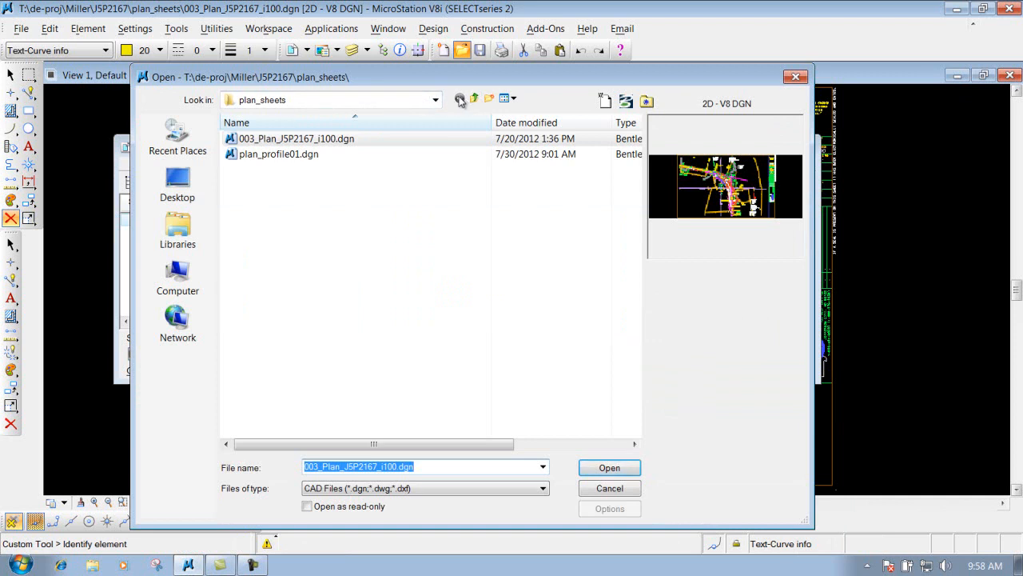
click(435, 99)
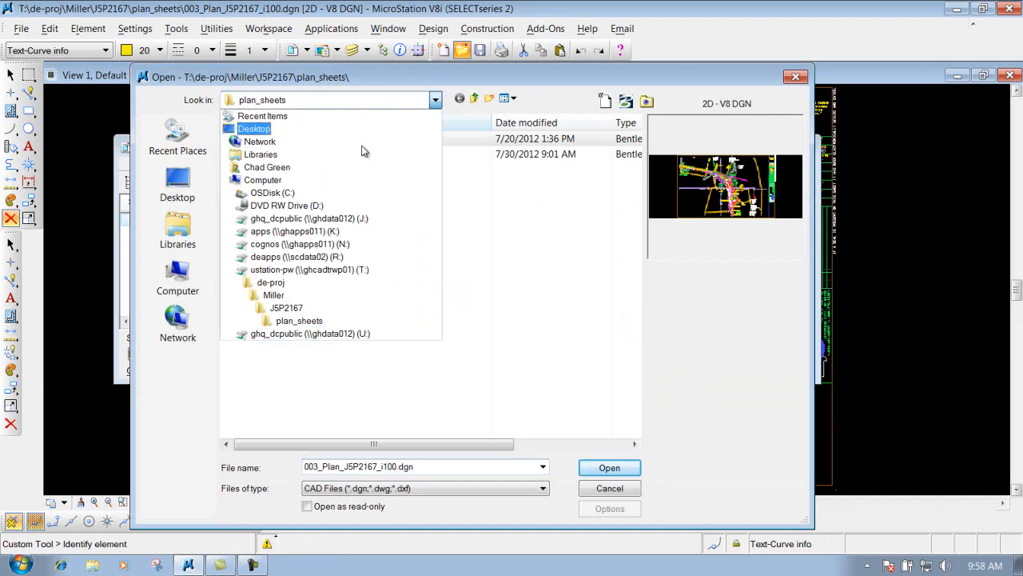
click(282, 307)
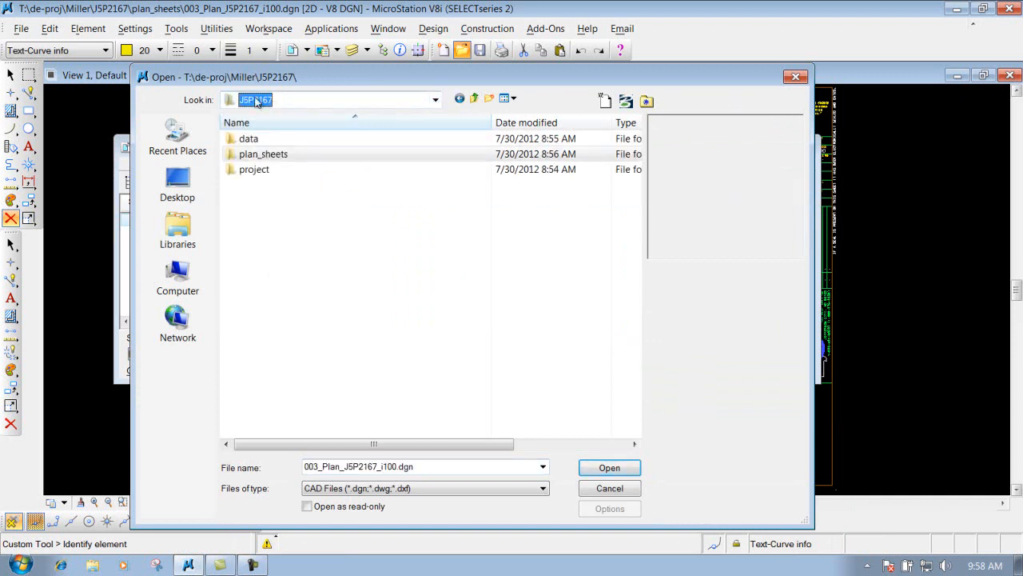
click(251, 140)
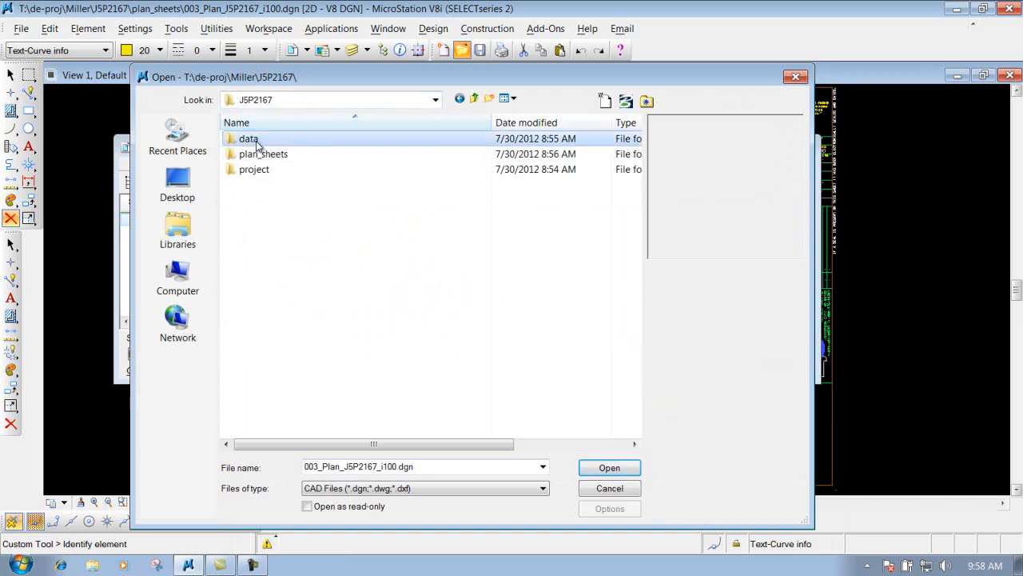
click(263, 170)
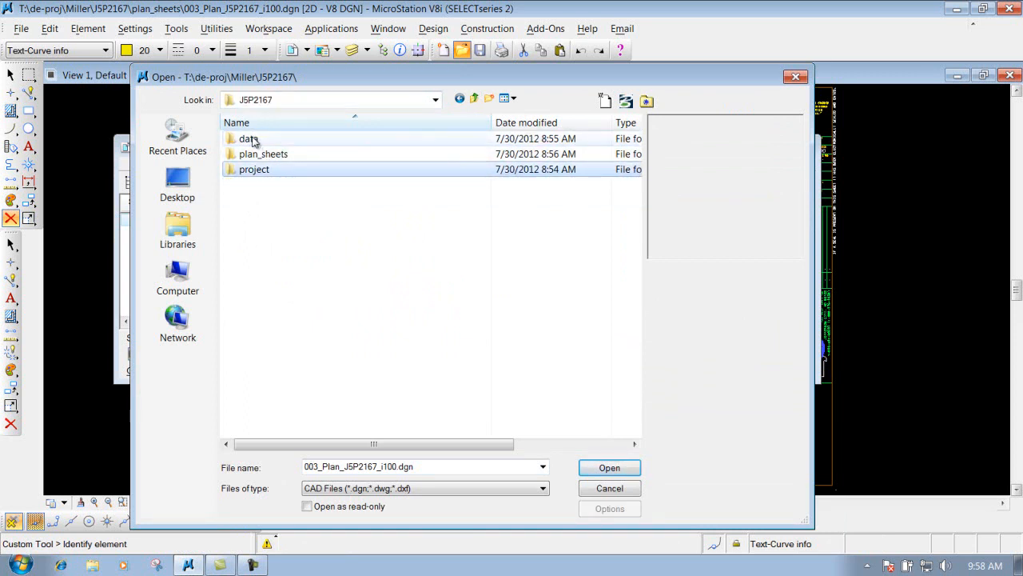
click(253, 142)
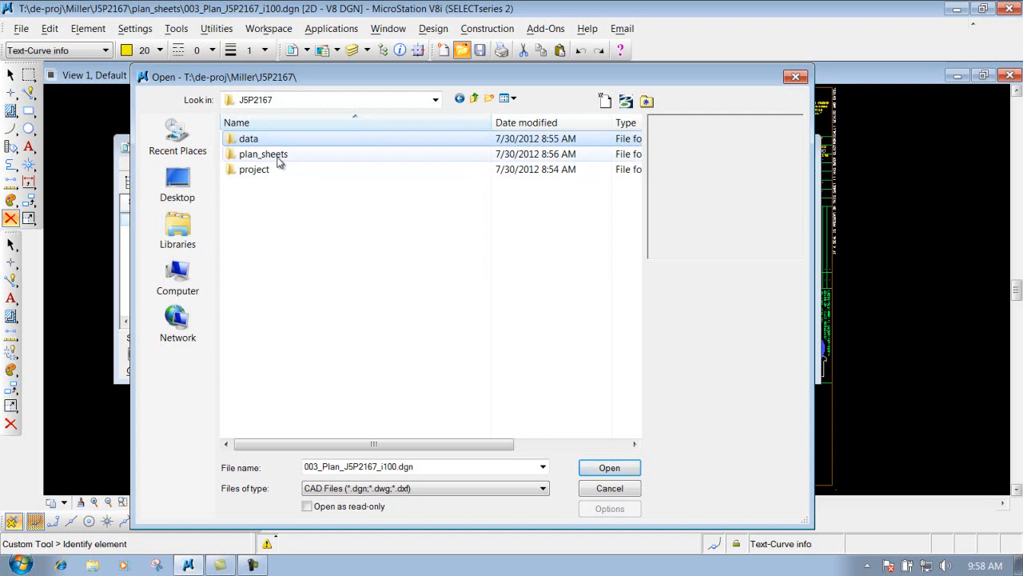
click(278, 159)
click(253, 171)
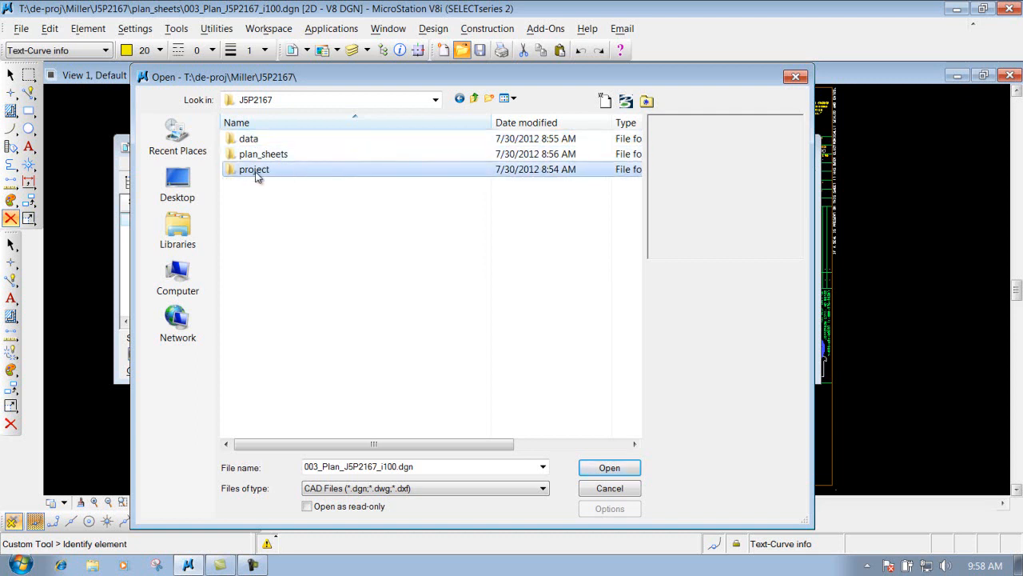
click(247, 141)
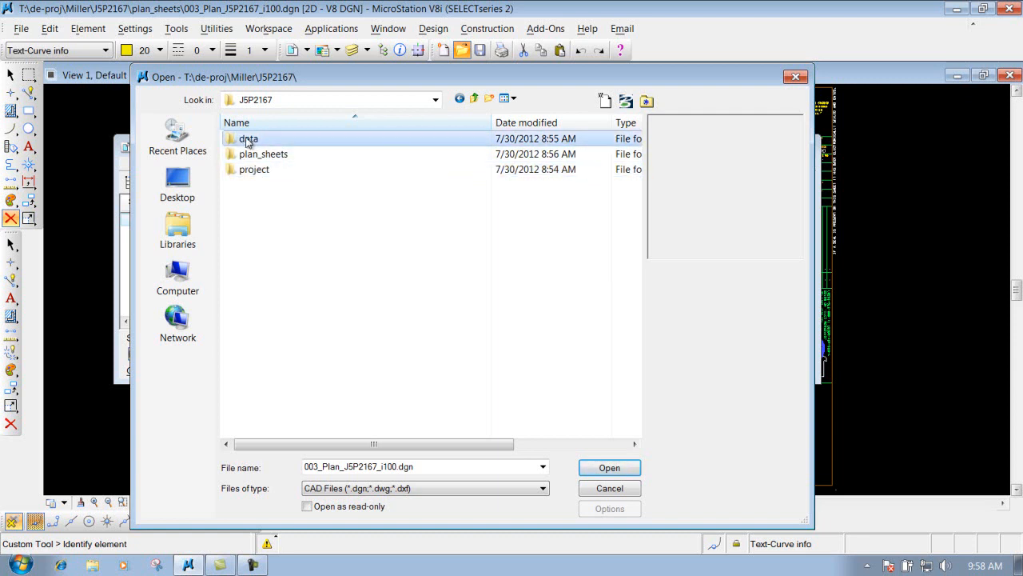
Look through the design files in the data and plan_sheets folders, and close the file browser without opening any
double_click(248, 141)
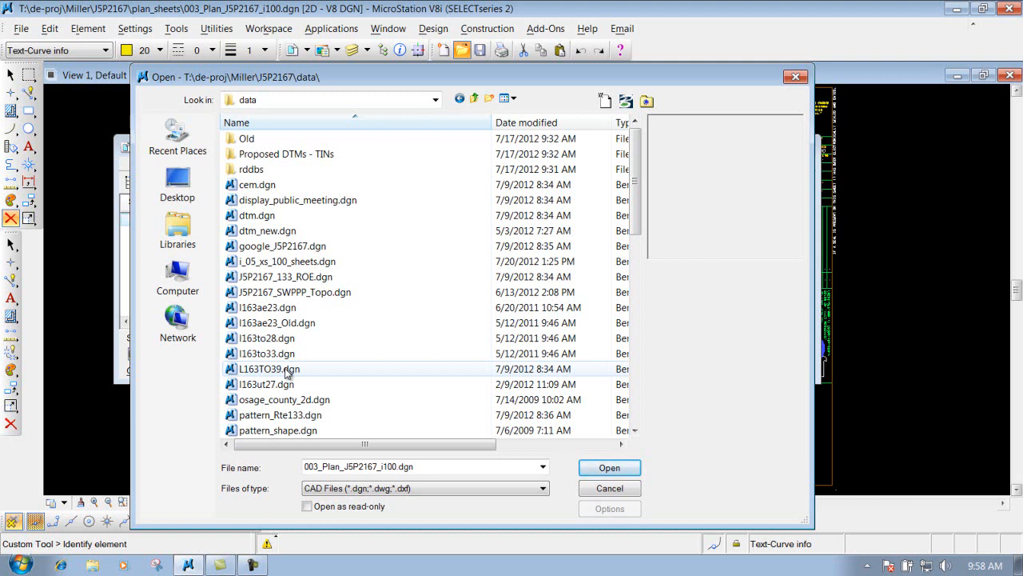
key(BackSpace)
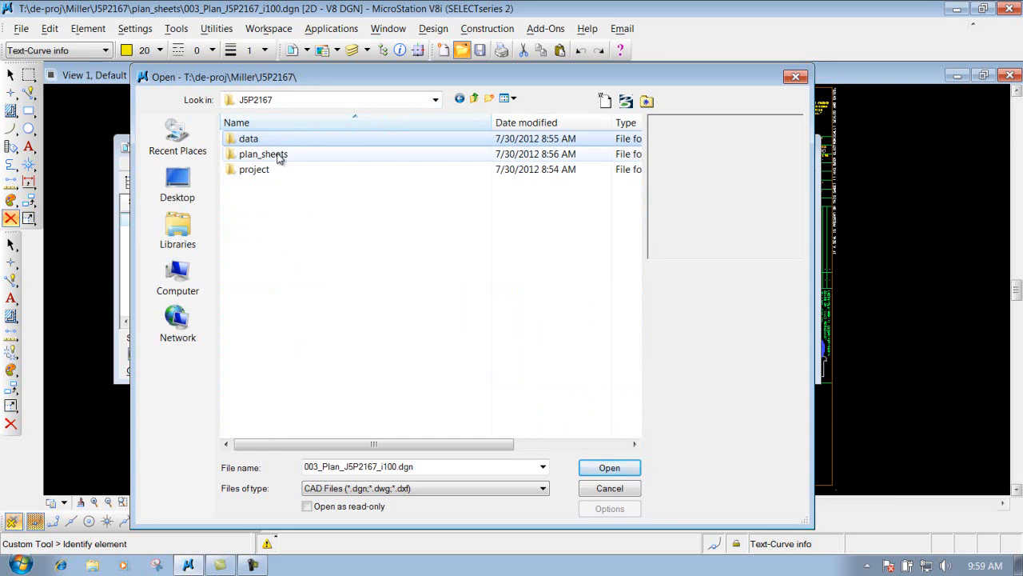
double_click(278, 157)
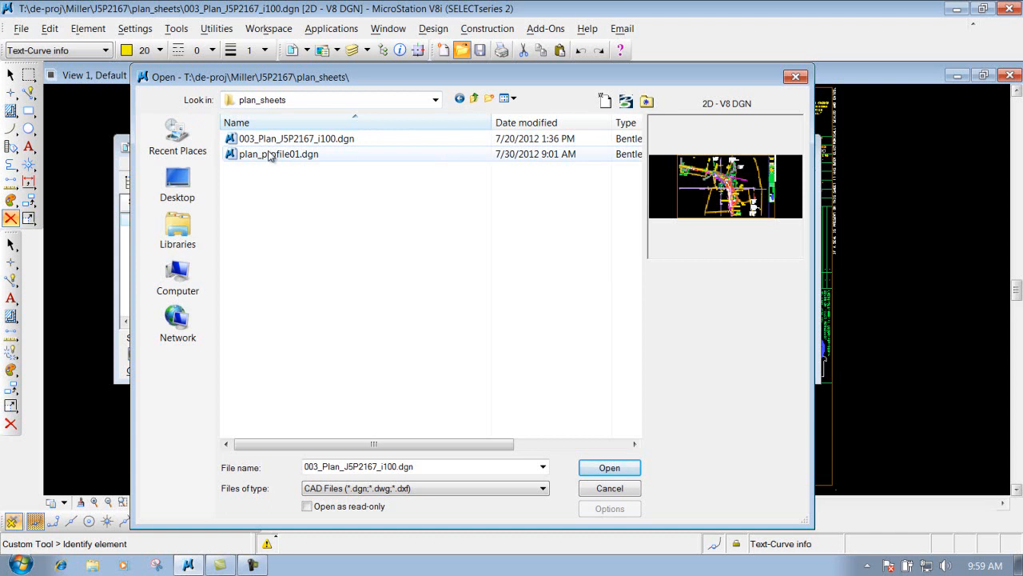
click(301, 140)
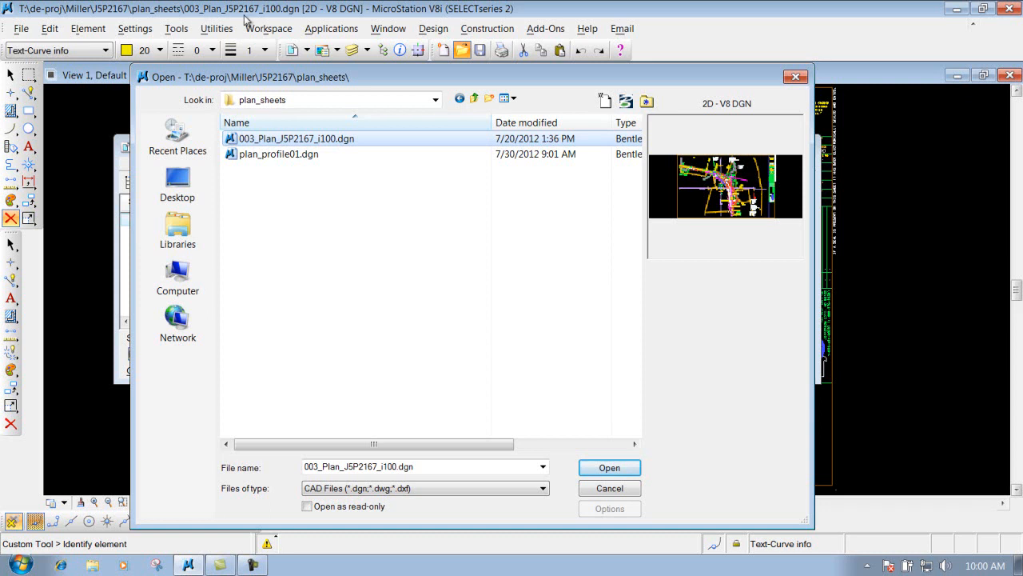
click(629, 490)
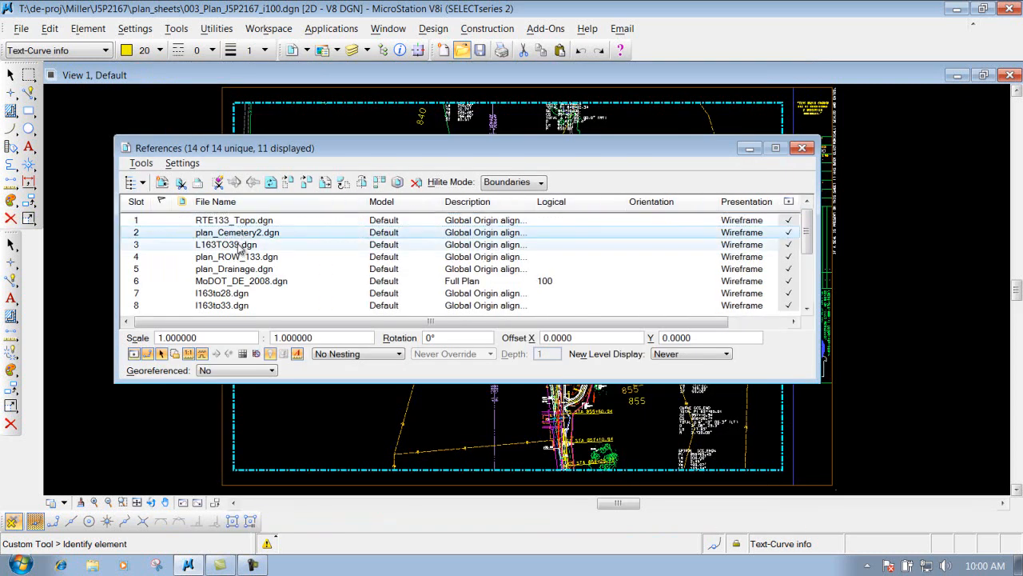
Widen the references list to show all its columns and reload the plan_Drainage.dgn reference
click(251, 273)
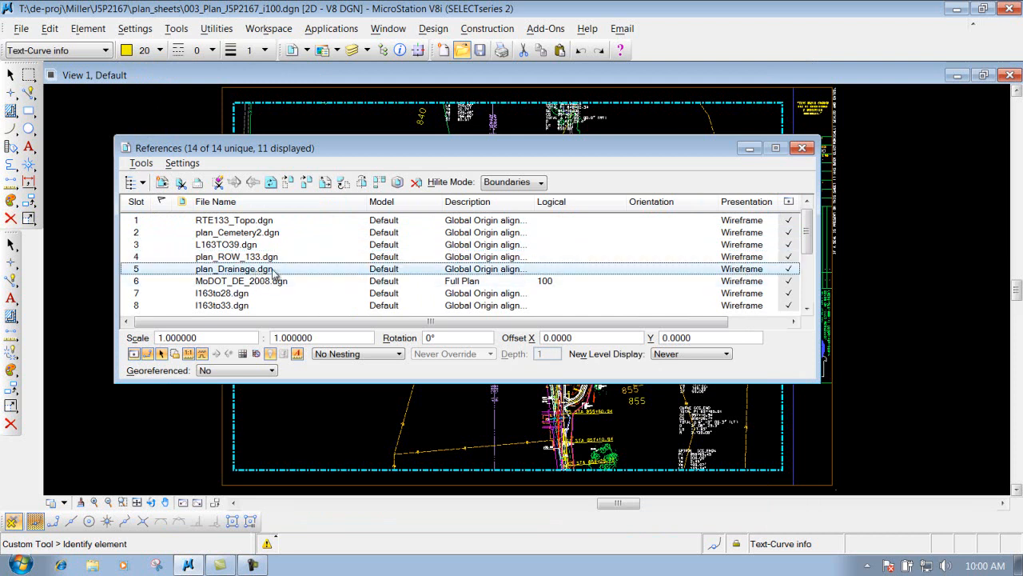
drag(861, 186, 969, 187)
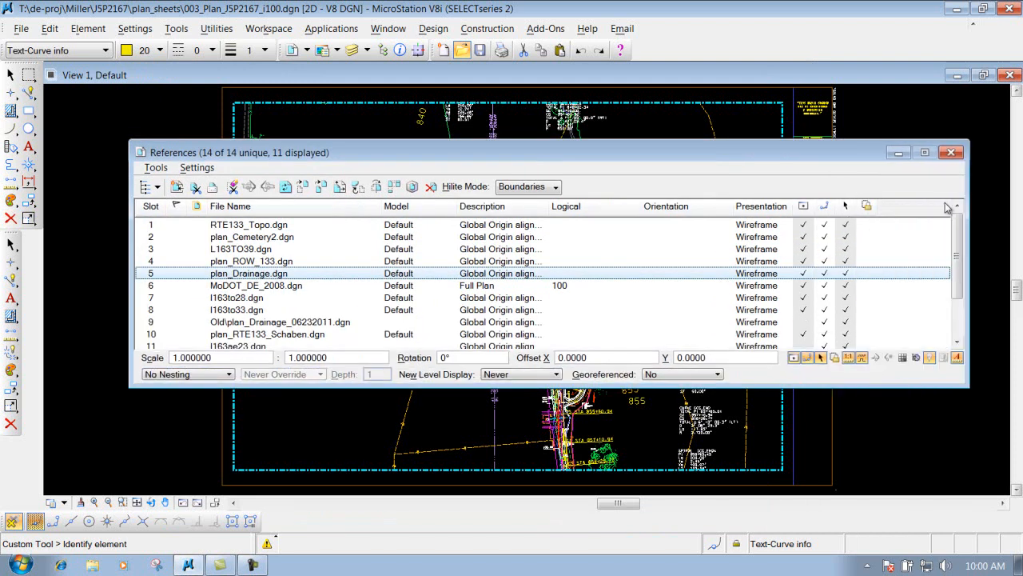
click(156, 168)
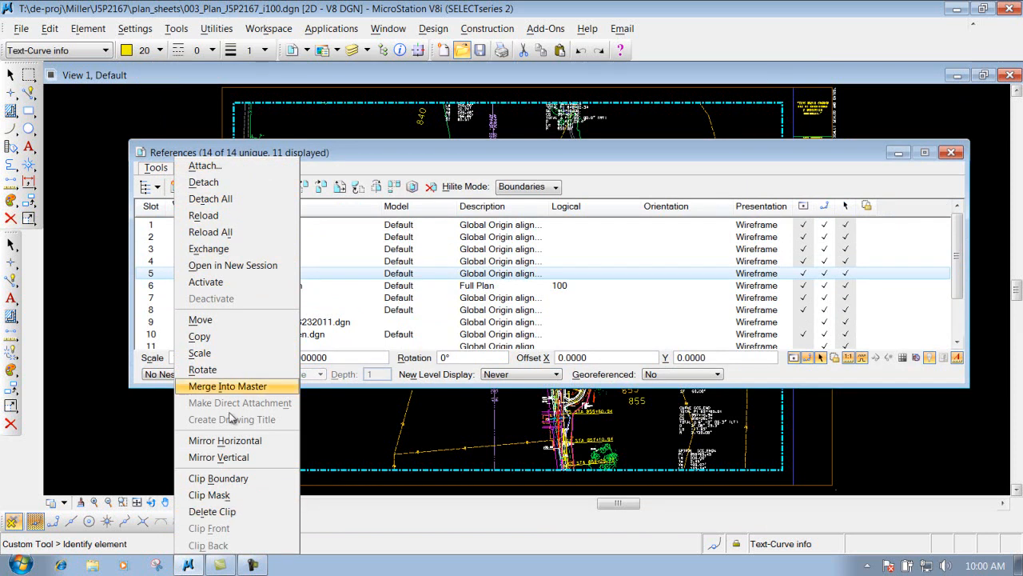
click(379, 156)
click(197, 168)
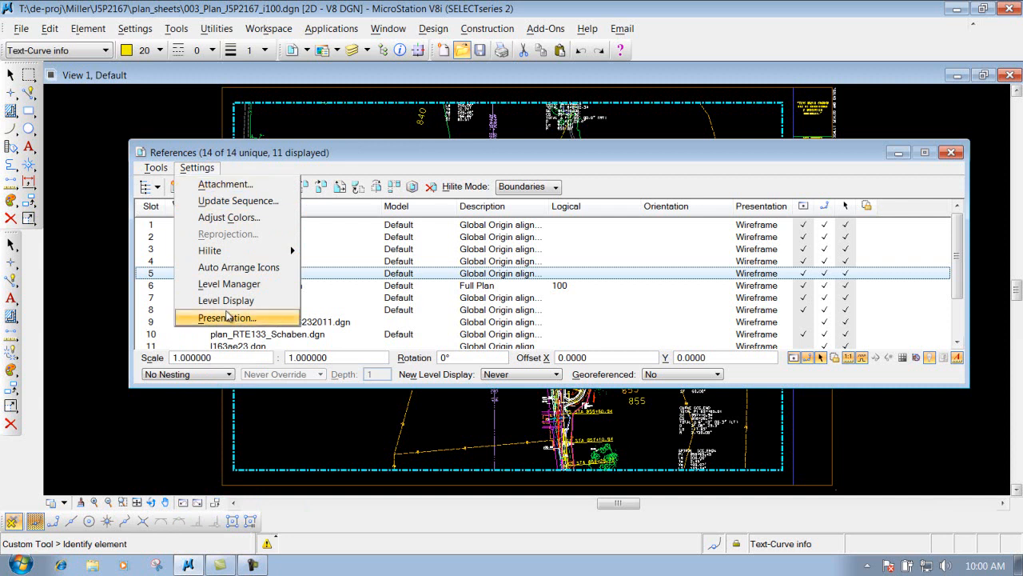
click(155, 168)
click(156, 168)
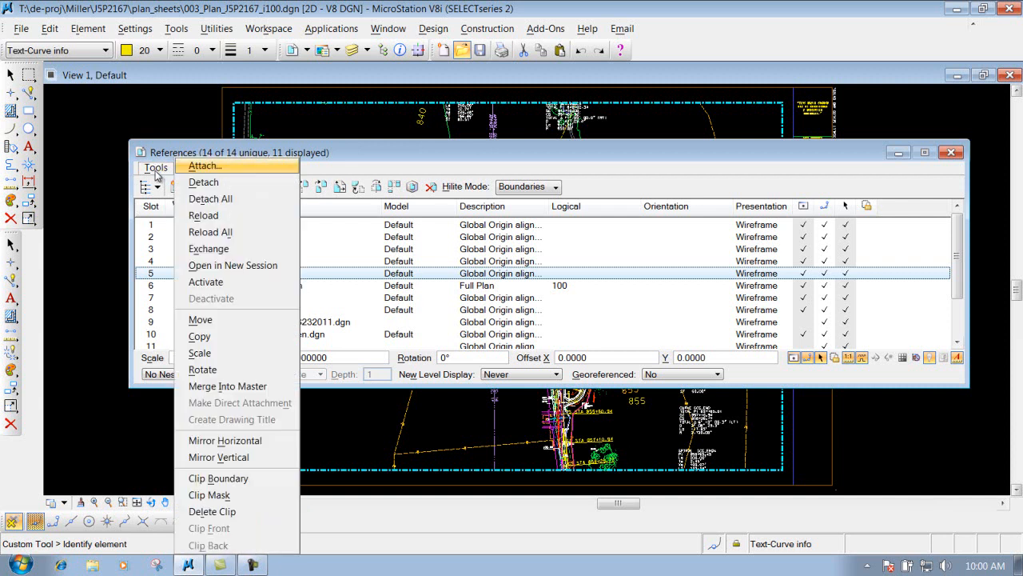
click(207, 215)
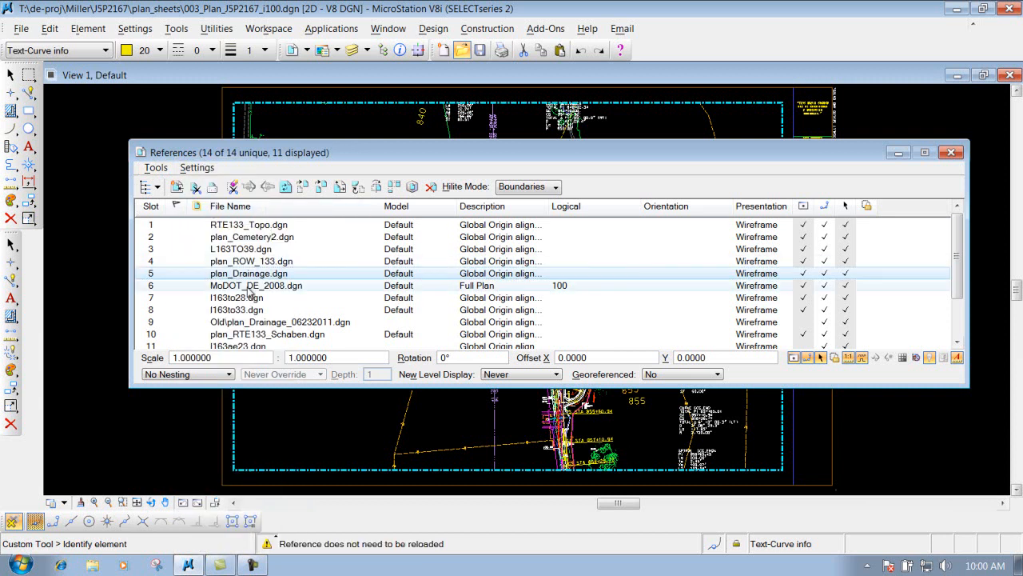
Reload the RTE133_Topo.dgn reference, and reload all attached references
click(238, 226)
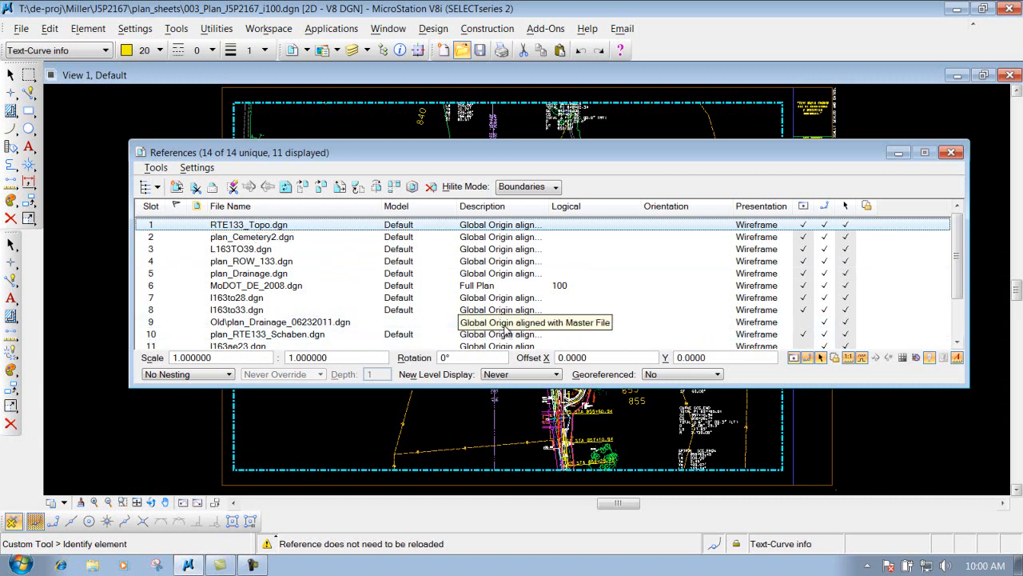
click(160, 170)
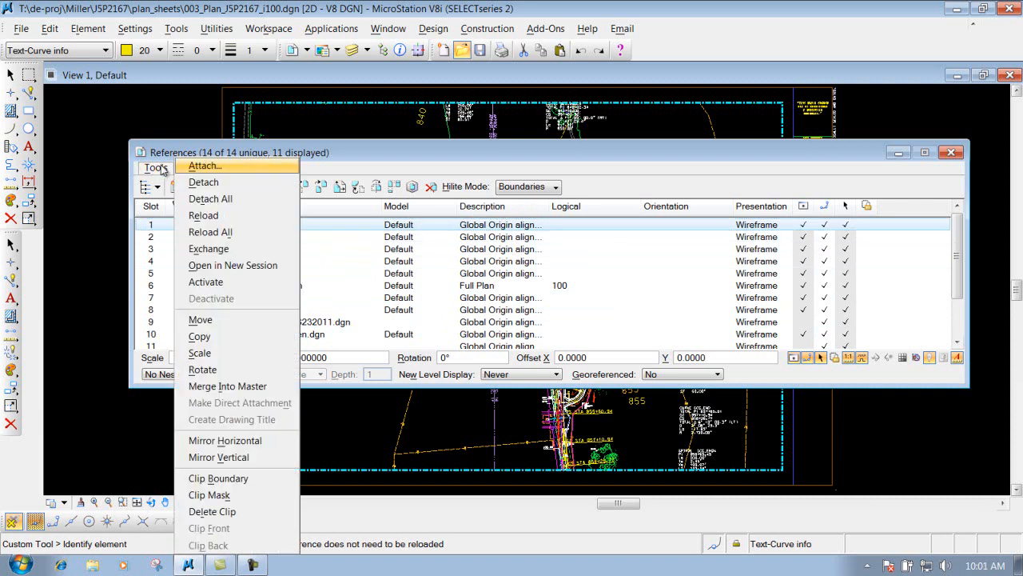
click(208, 217)
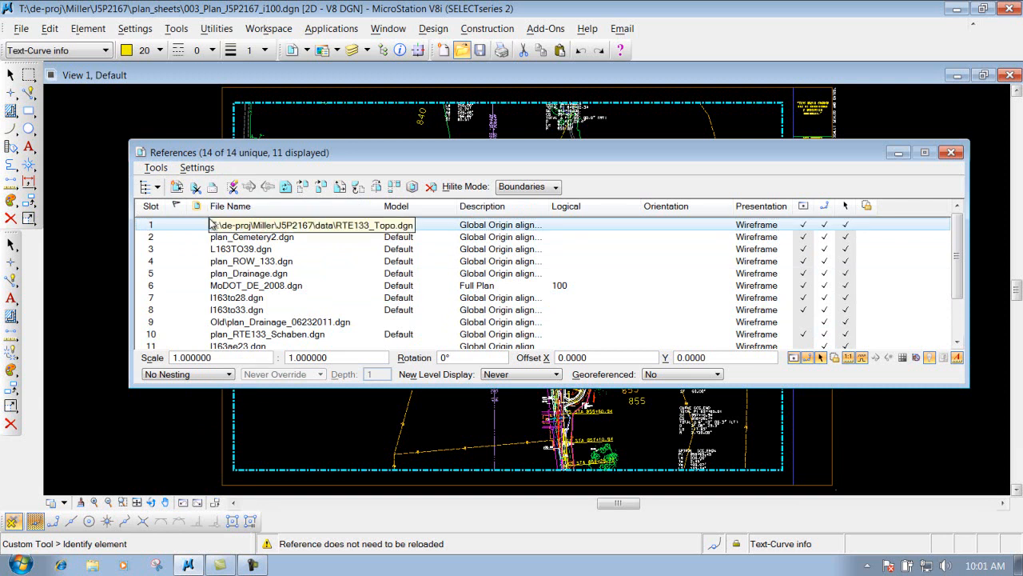
click(156, 167)
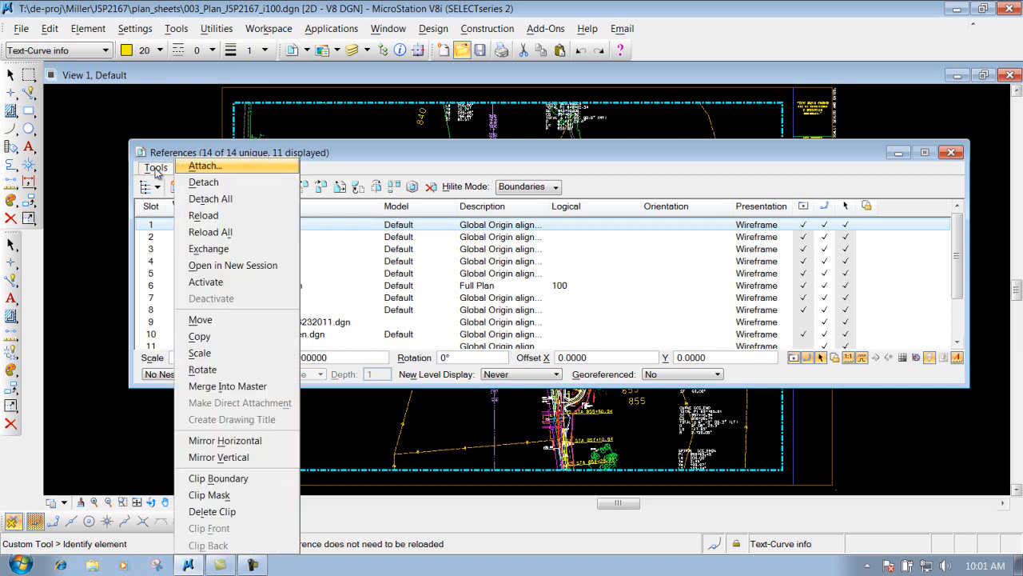
click(209, 233)
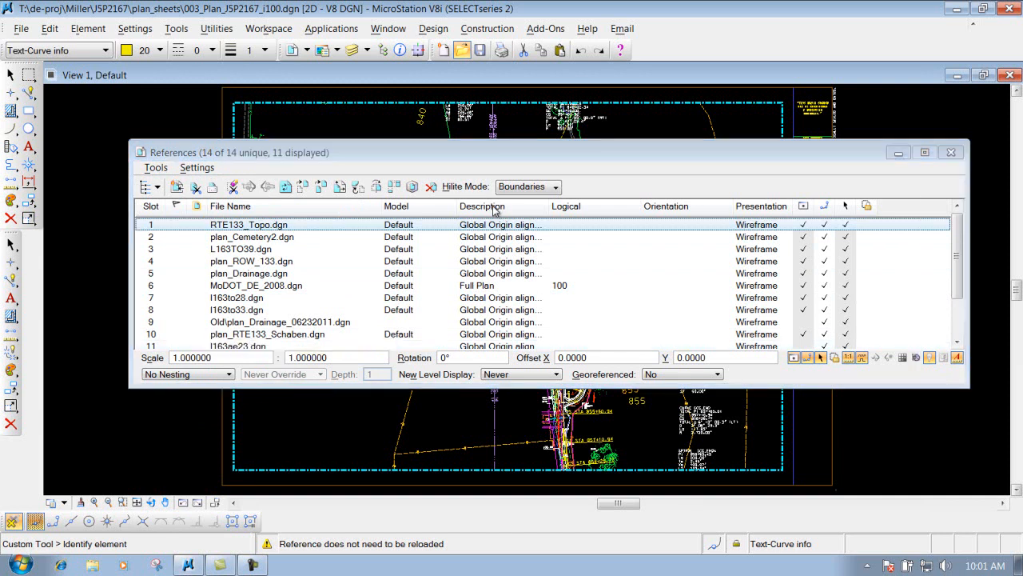
Activate Element Selection and examine the linework along the roadway curve, keeping the References dialog clear of the drawing
drag(548, 155, 516, 202)
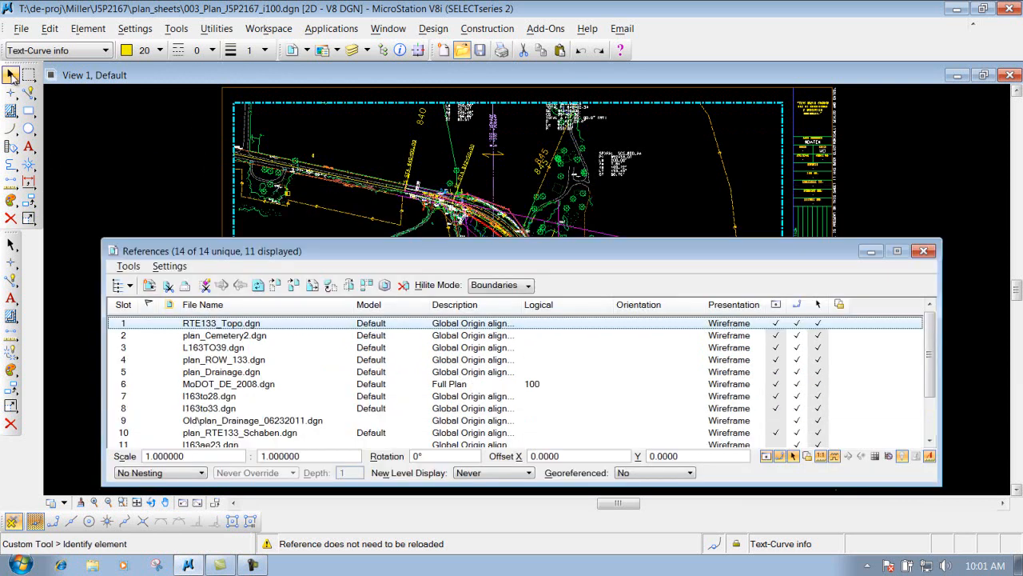
click(12, 75)
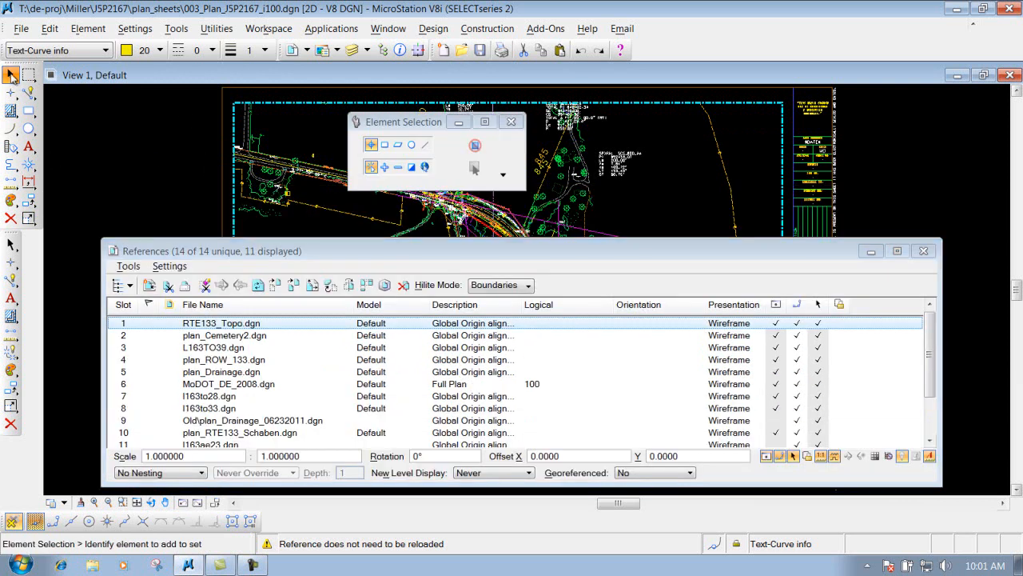
drag(411, 124, 176, 135)
drag(616, 251, 625, 391)
scroll(499, 312, up, 4)
scroll(493, 294, down, 1)
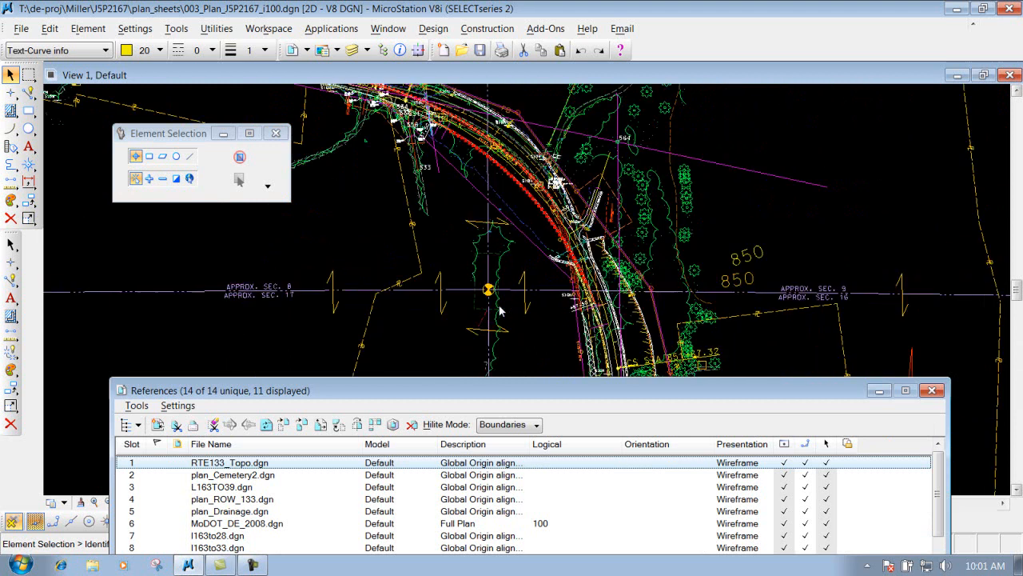
scroll(493, 294, down, 1)
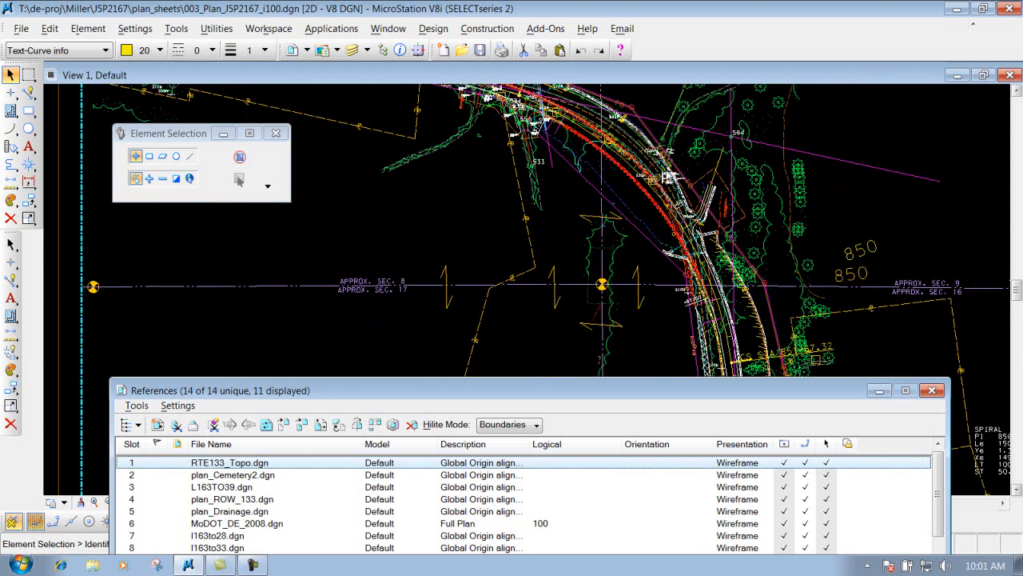
scroll(533, 268, up, 3)
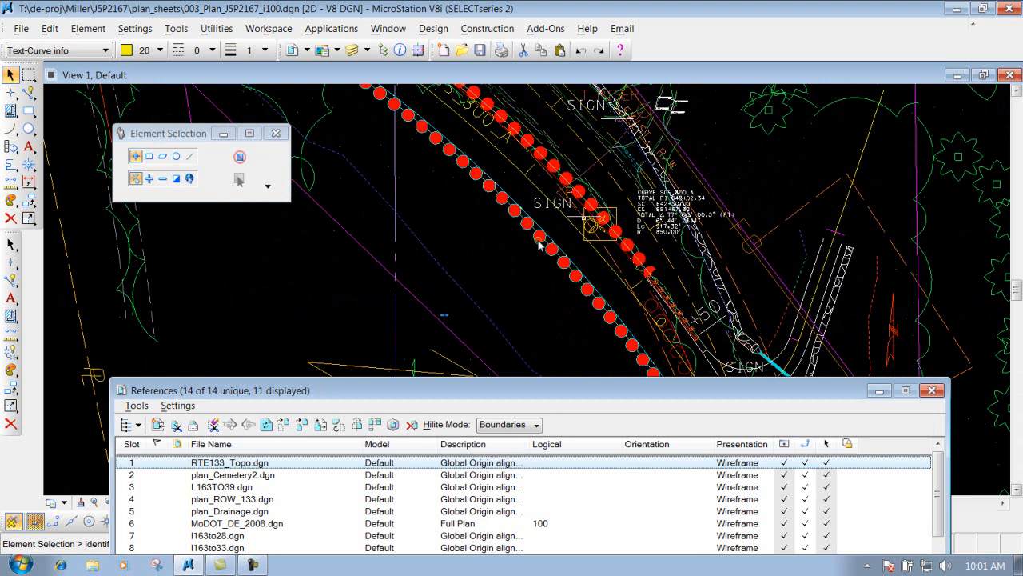
drag(507, 390, 500, 361)
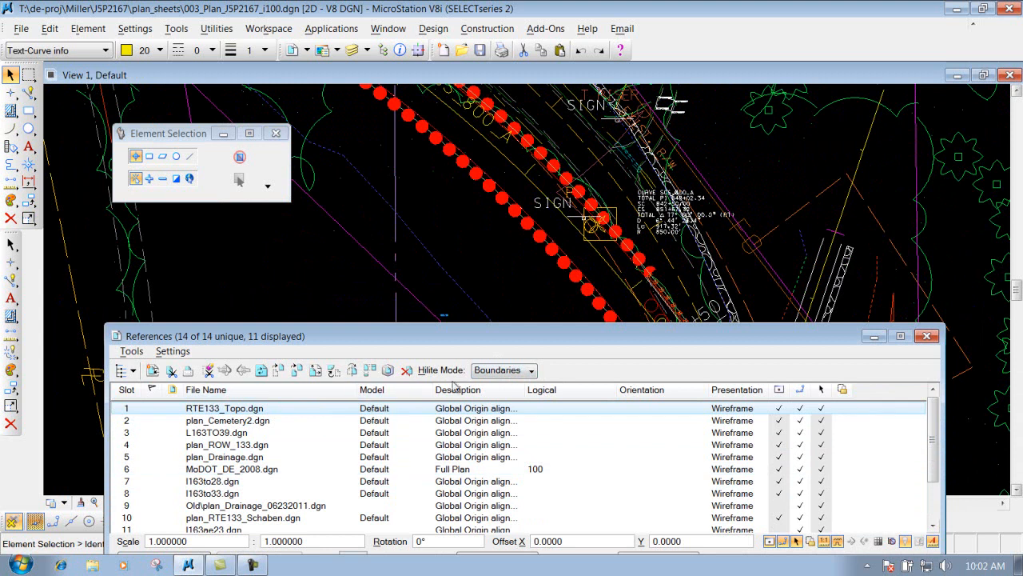
Fit the whole sheet in the view, set the Hilite Mode to Hilite, and examine the RTE133_Topo.dgn reference's elements
click(531, 371)
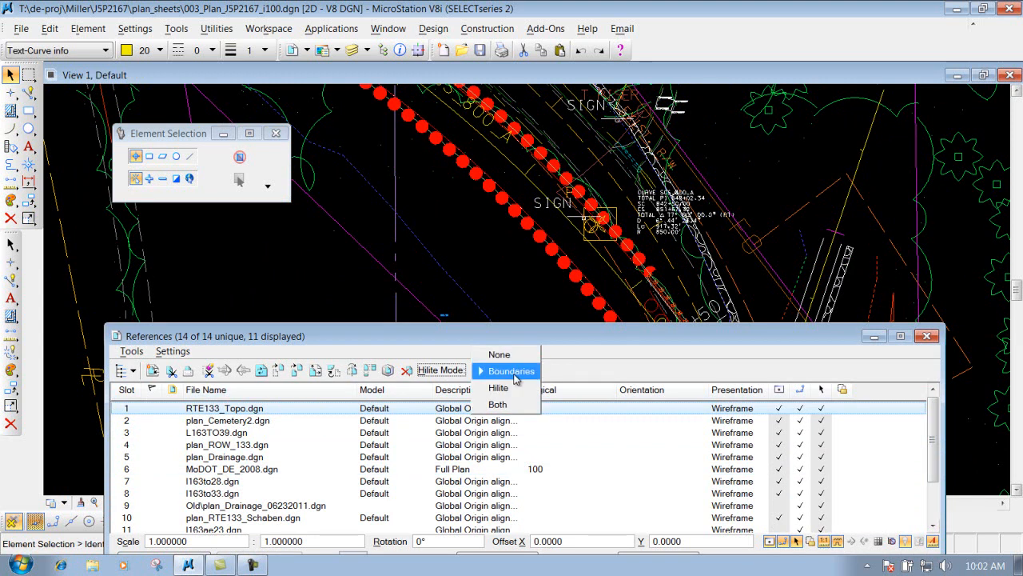
click(347, 328)
mouse_move(473, 341)
mouse_down()
mouse_move(555, 261)
mouse_move(622, 152)
mouse_move(492, 292)
mouse_up()
click(137, 502)
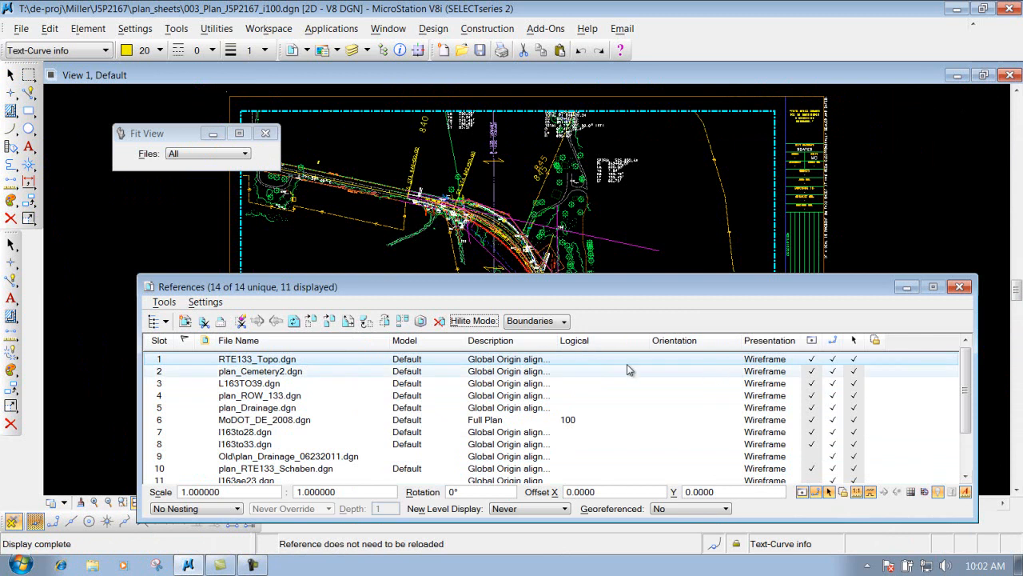
click(535, 320)
click(532, 274)
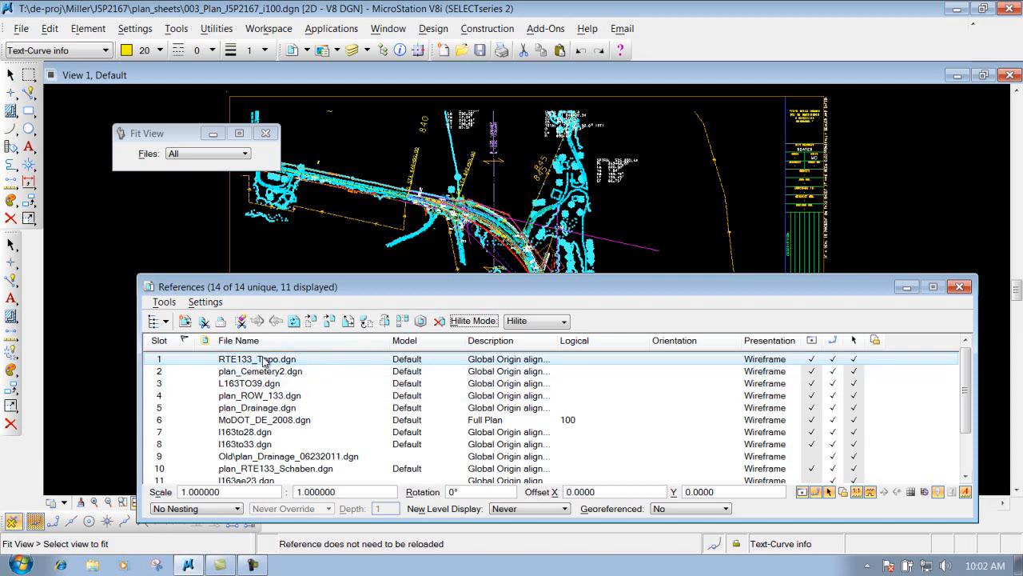
scroll(606, 216, up, 3)
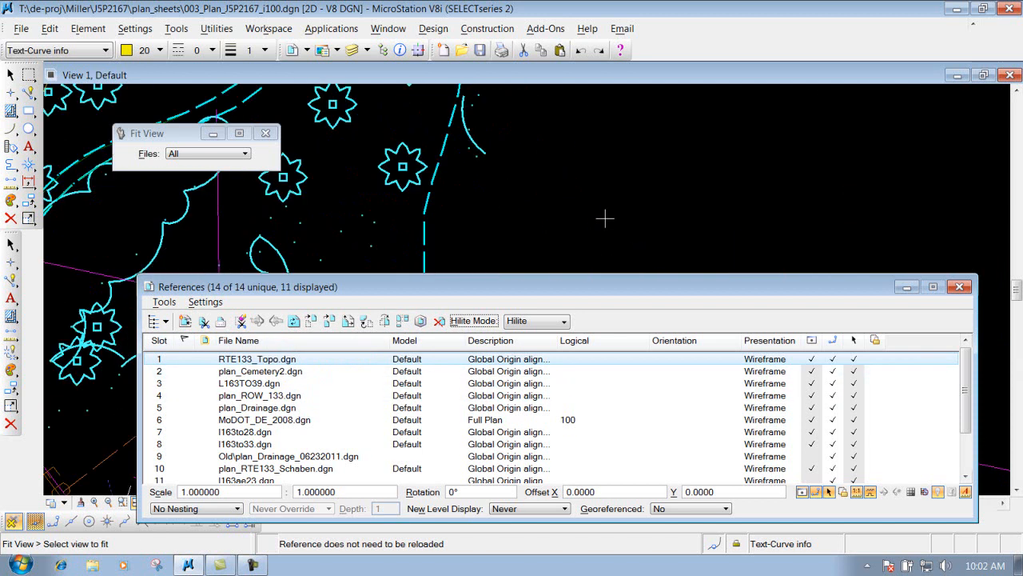
scroll(598, 220, down, 1)
scroll(486, 211, up, 3)
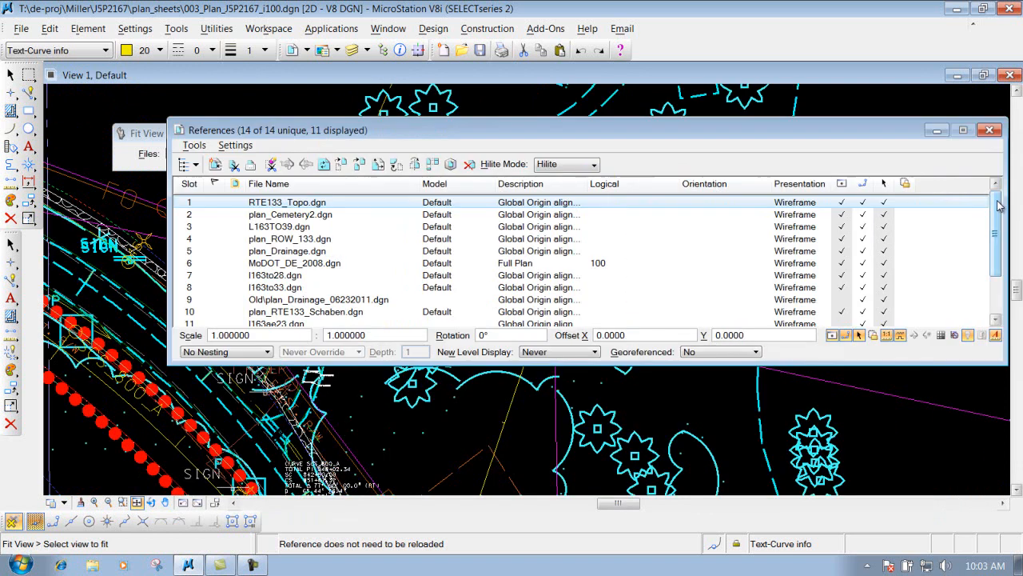
Select the plan_Rte133.dgn reference and examine its highlighted elements across the whole plan sheet
drag(998, 205, 999, 241)
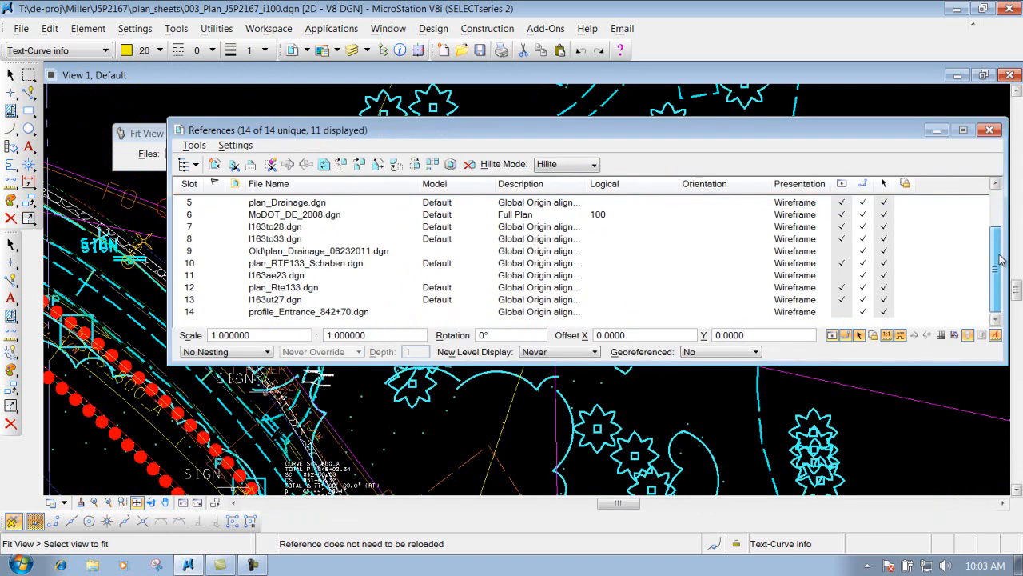
click(283, 288)
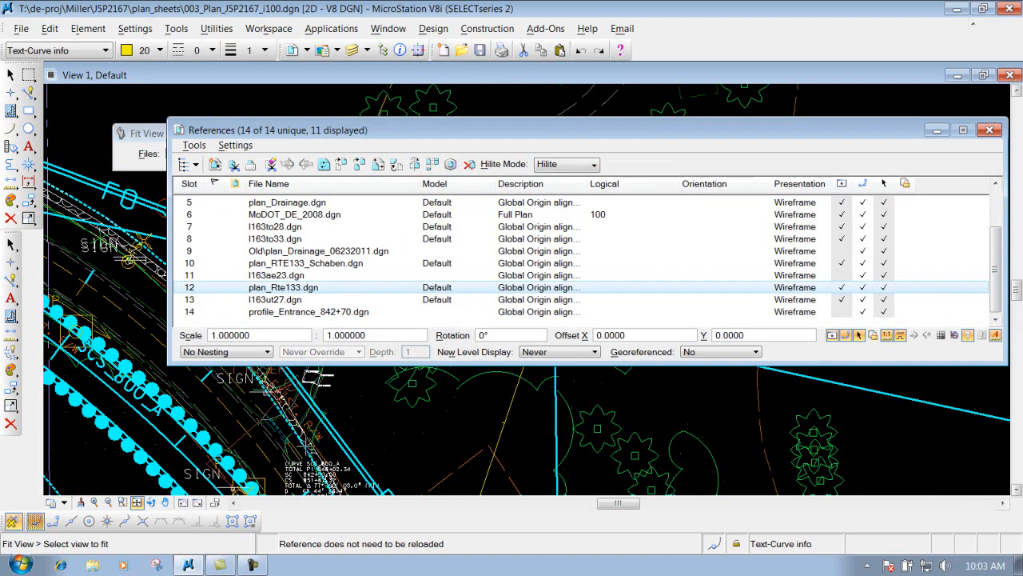
click(137, 502)
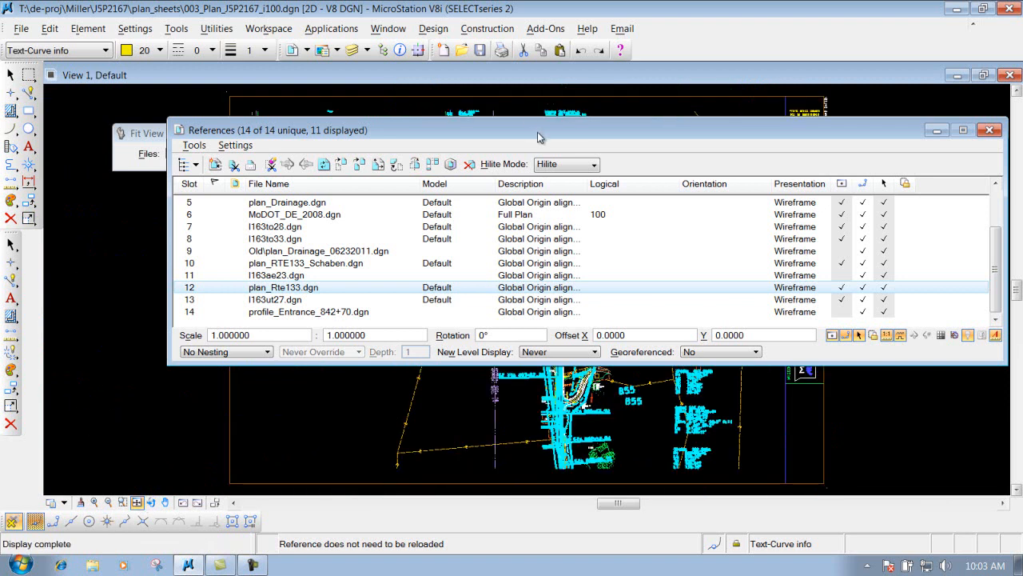
drag(548, 132, 451, 465)
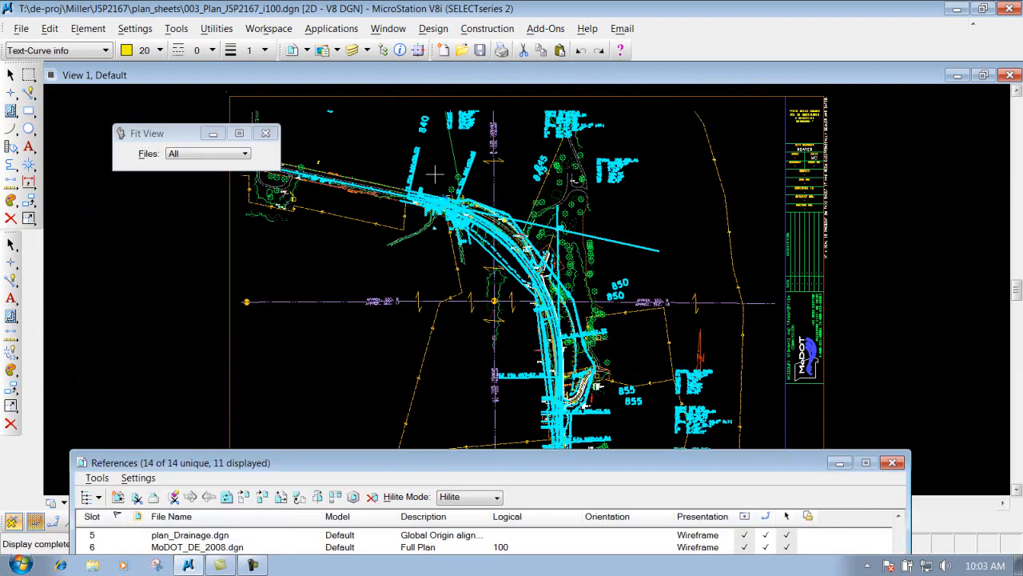
drag(598, 460, 599, 162)
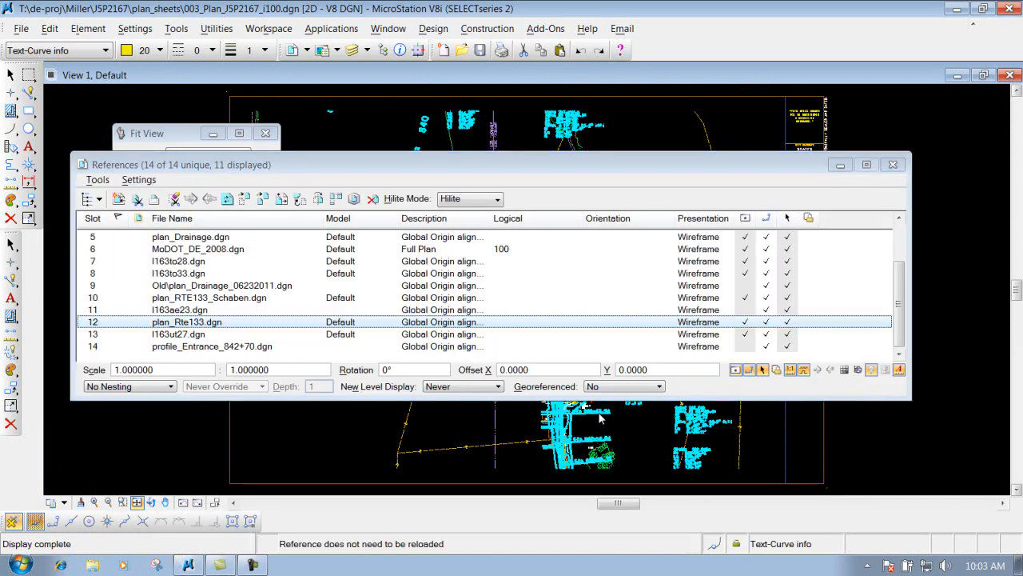
drag(541, 165, 589, 225)
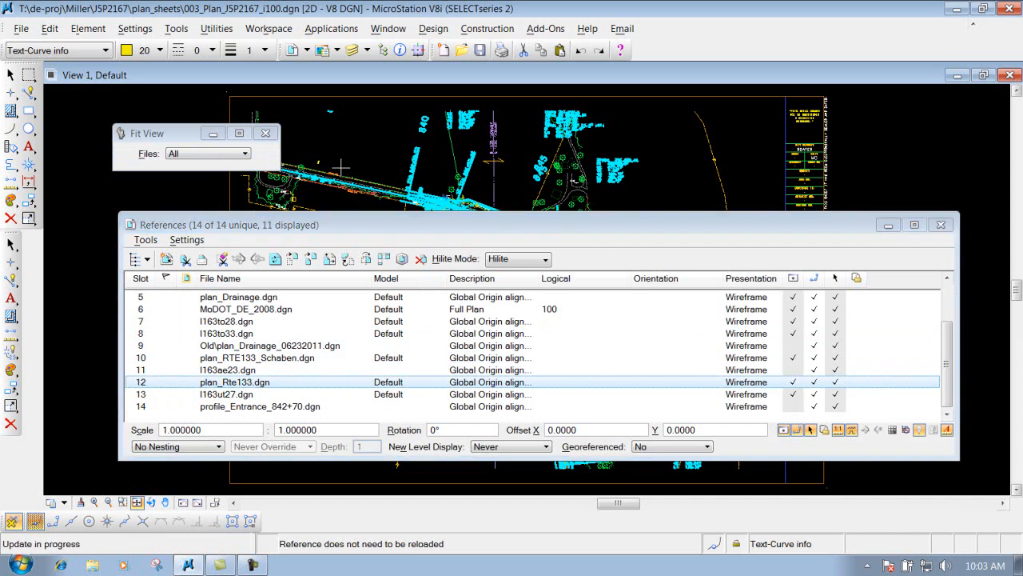
drag(474, 232, 486, 417)
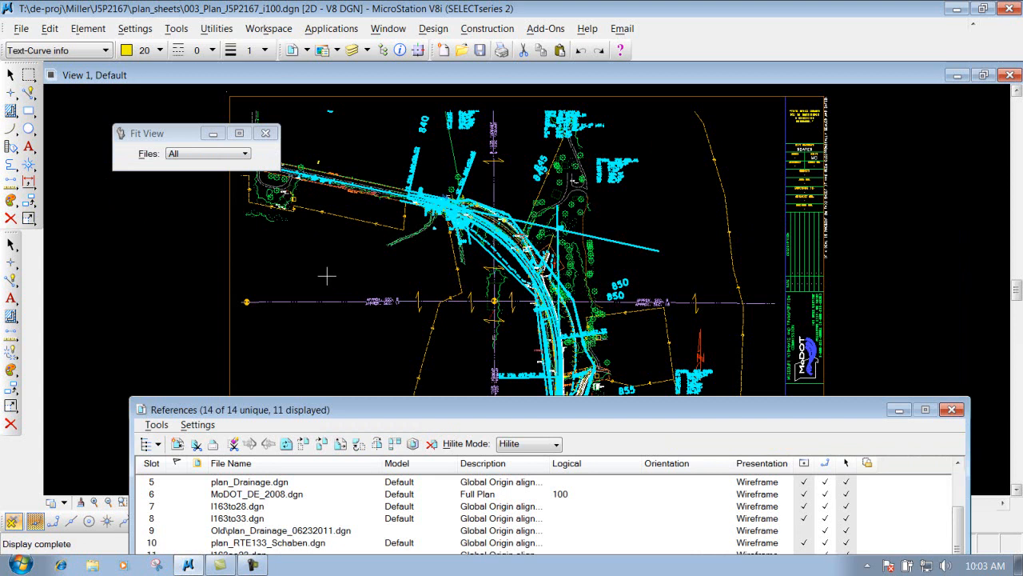
drag(498, 414, 492, 244)
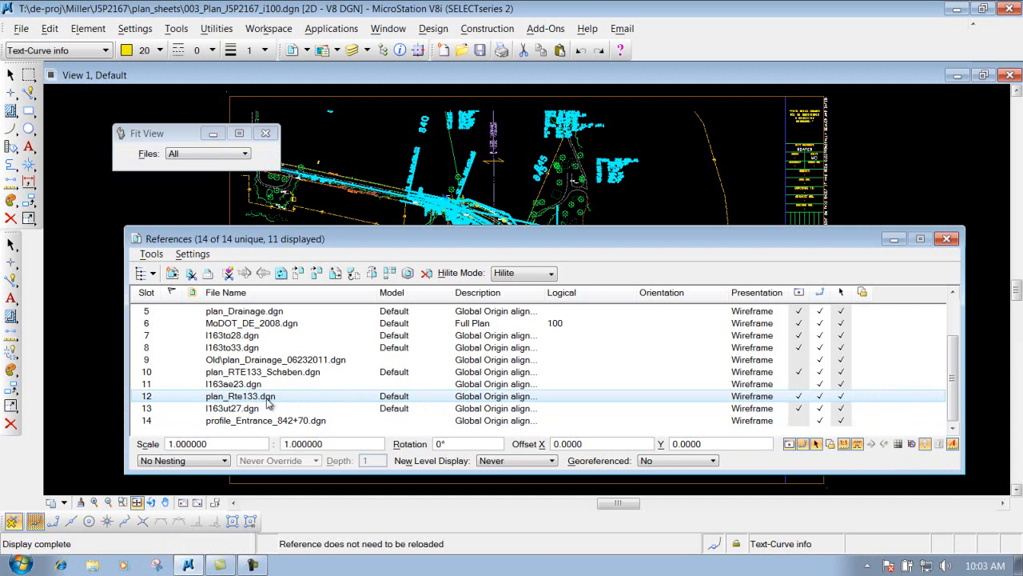
click(270, 399)
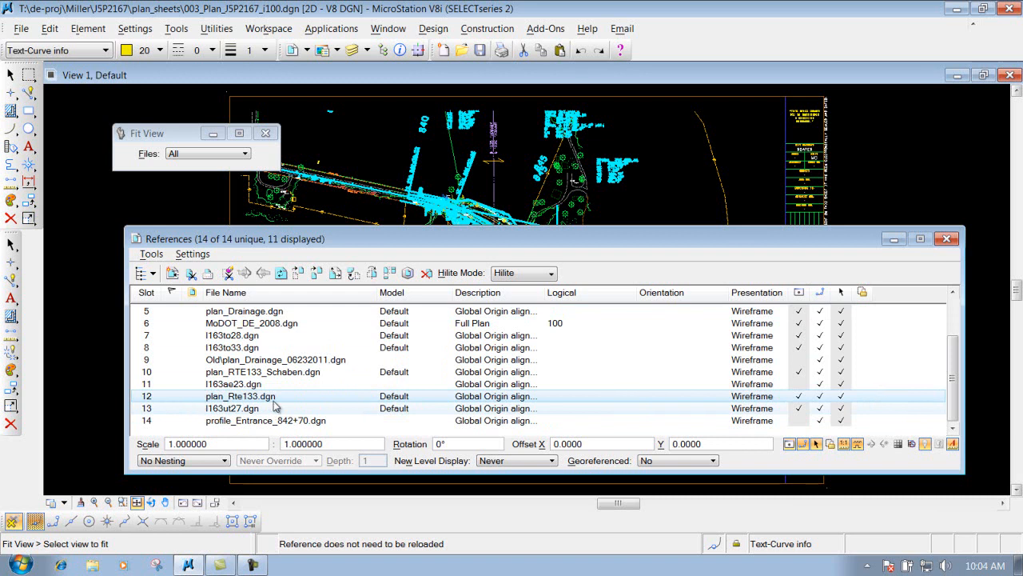
click(227, 395)
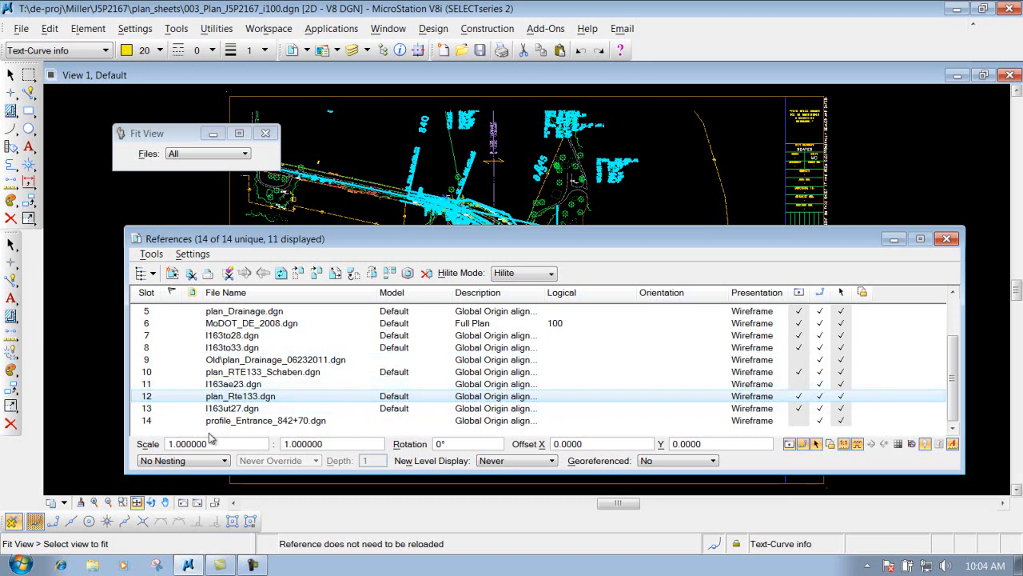
Set the Hilite Mode to Both and compare the I163ae23.dgn and plan_Rte133.dgn references
click(512, 276)
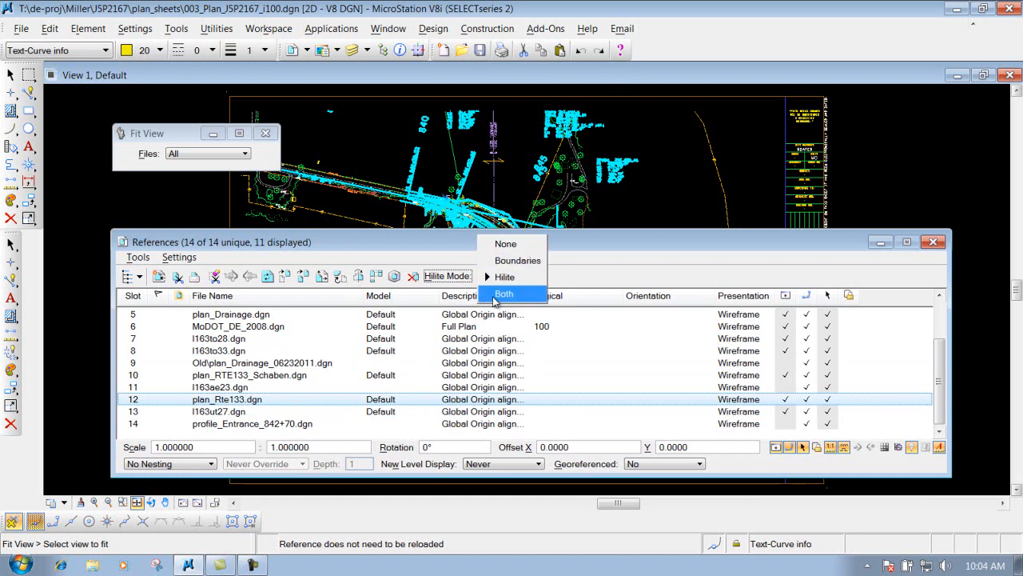
click(499, 294)
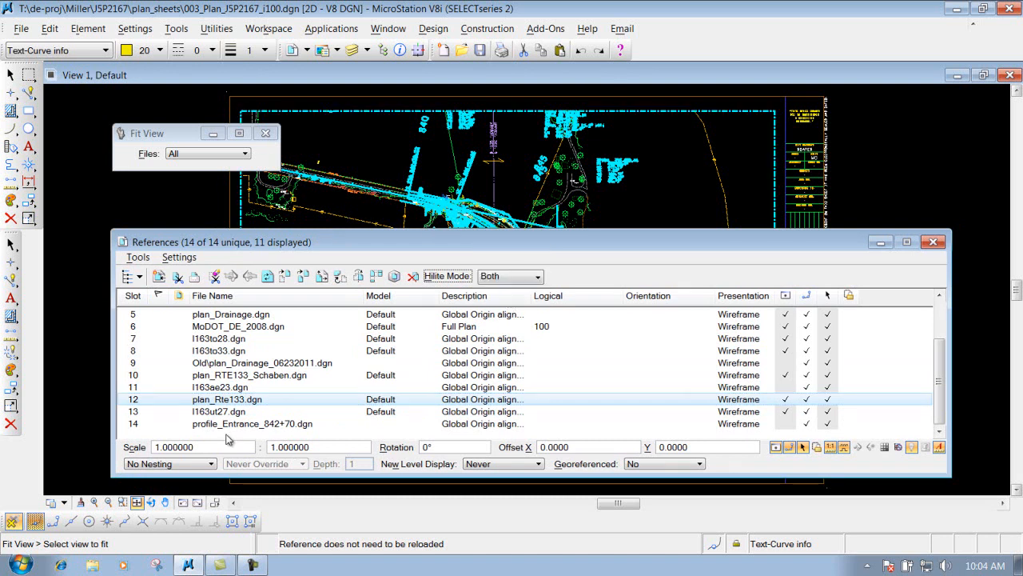
click(220, 387)
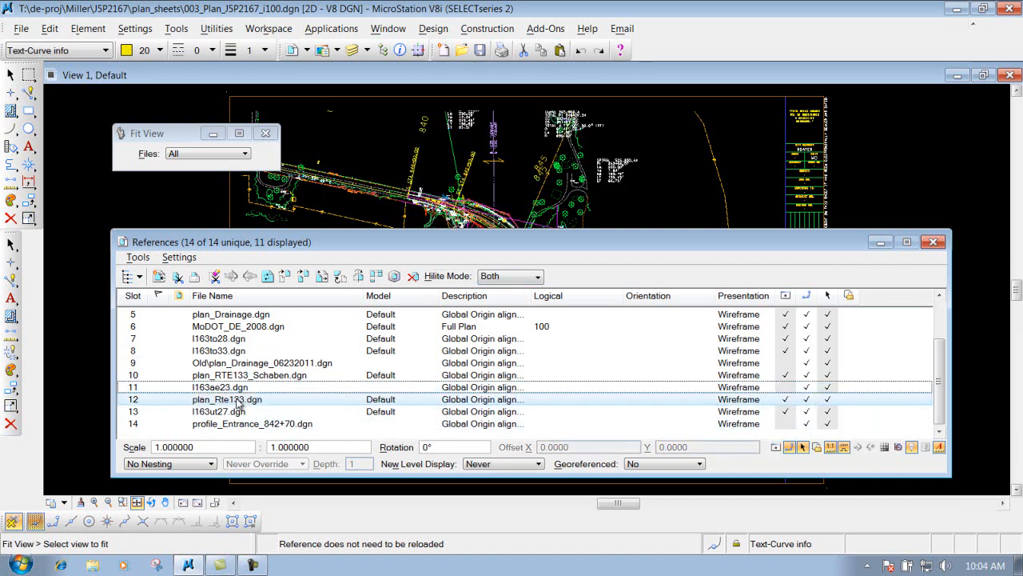
click(237, 400)
Try the Boundaries and None hilite modes, selecting I163ae23.dgn and plan_Rte133.dgn with None active
click(512, 275)
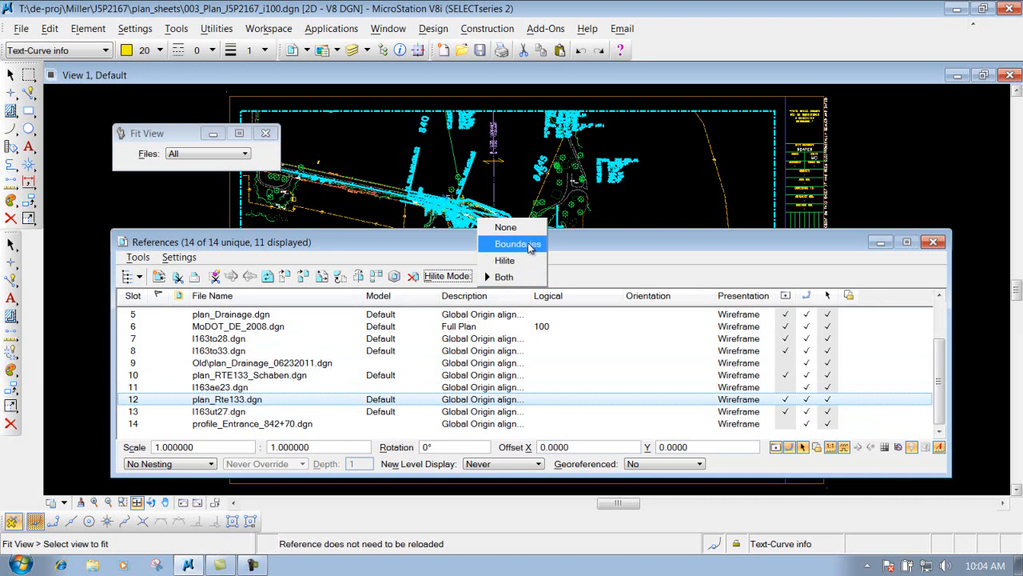
click(529, 244)
click(531, 275)
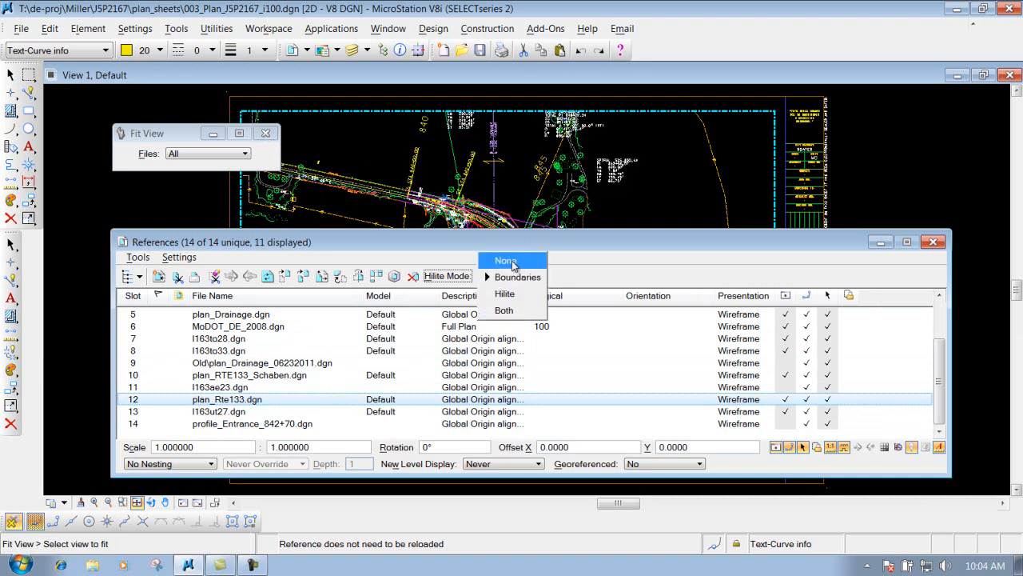
click(514, 262)
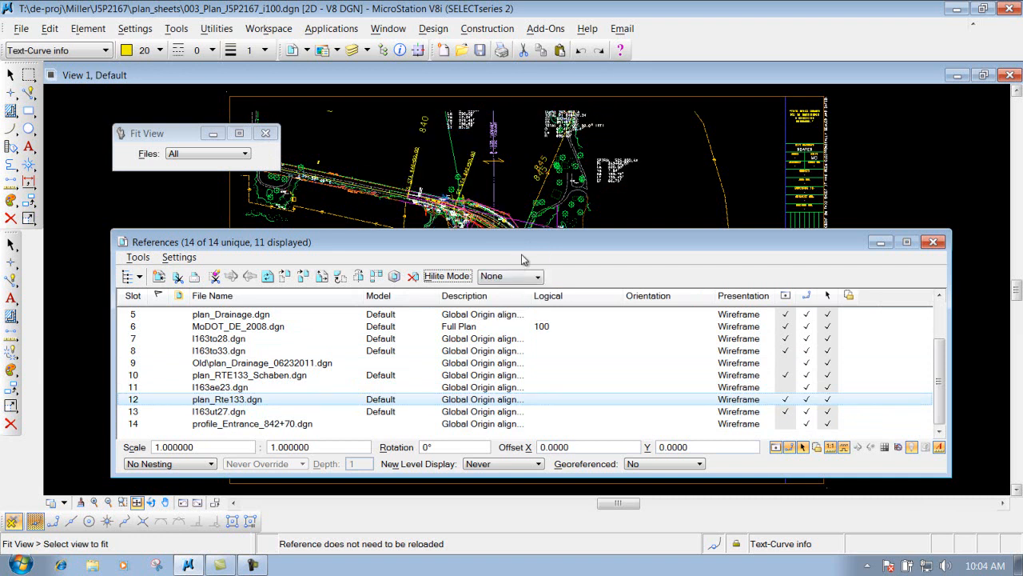
click(238, 388)
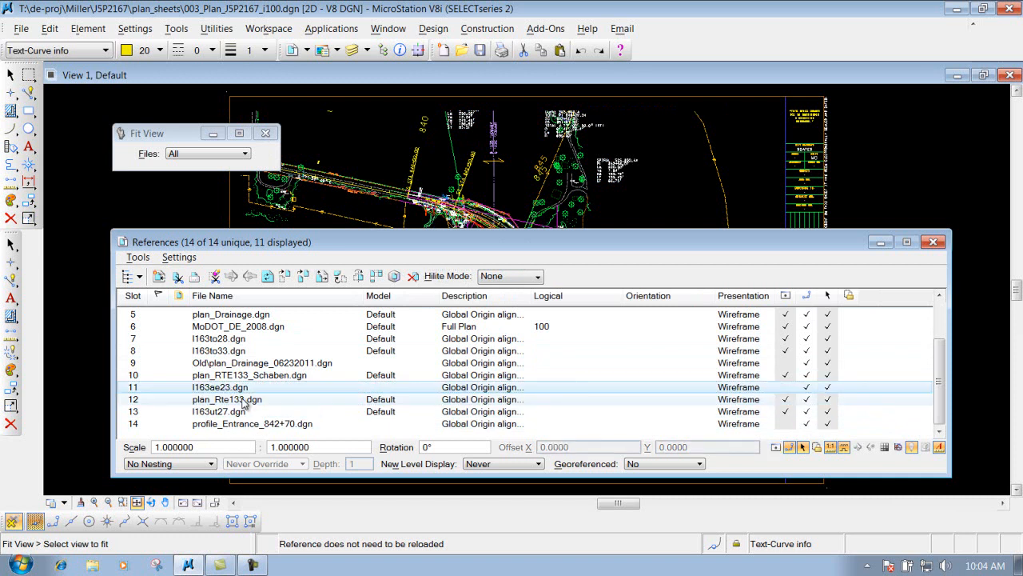
click(240, 400)
Set the Hilite Mode back to Boundaries for the selected plan_Rte133.dgn reference
click(519, 276)
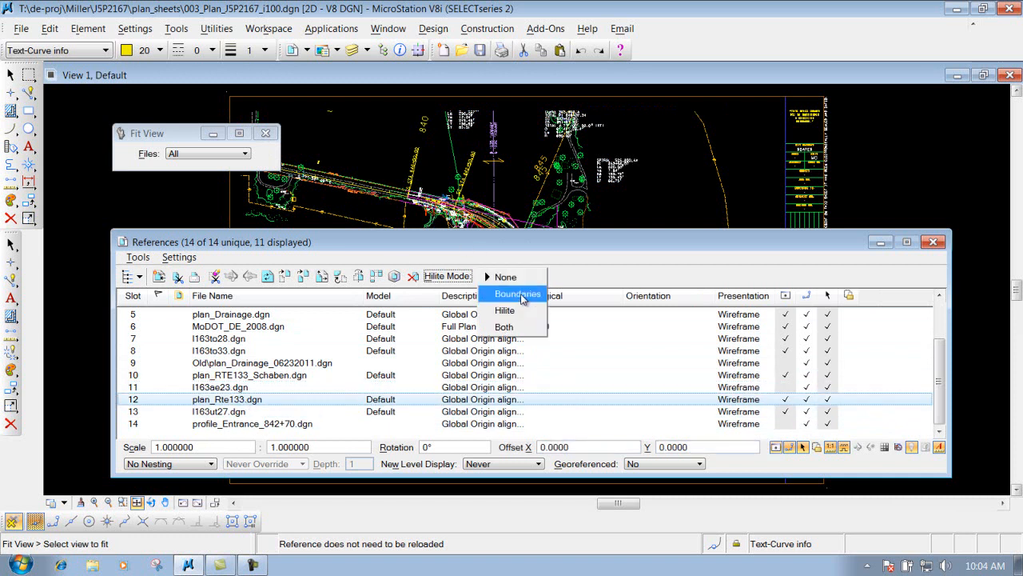
click(521, 296)
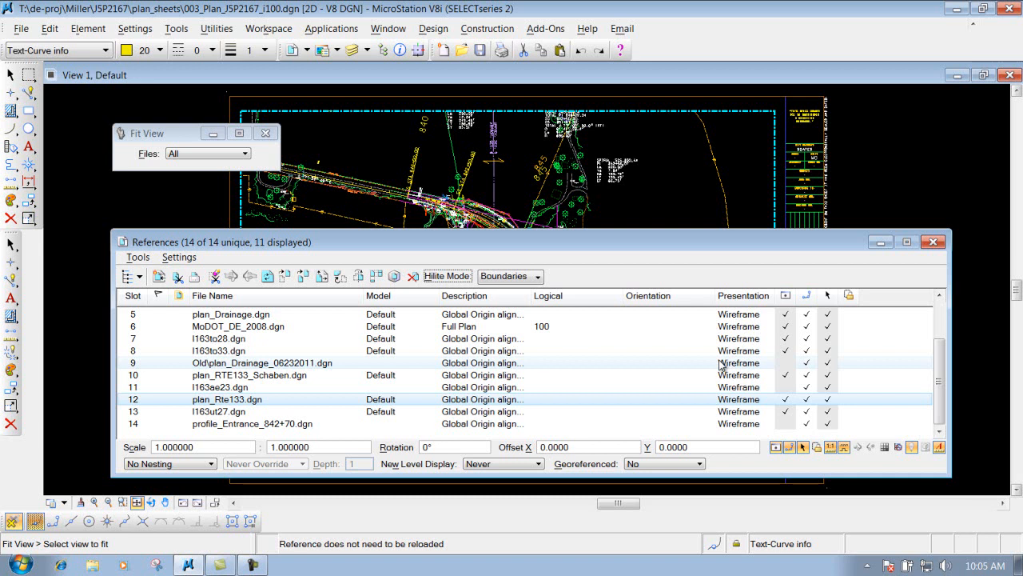
Clear the References dialog from the drawing and try Delete Element on the referenced linework near the roadway
drag(671, 244, 705, 292)
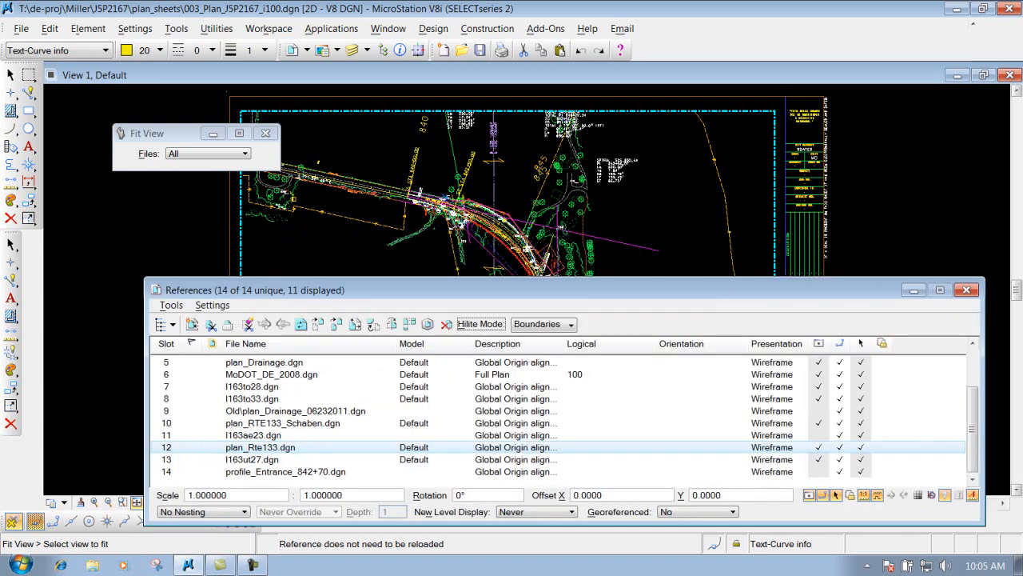
click(11, 218)
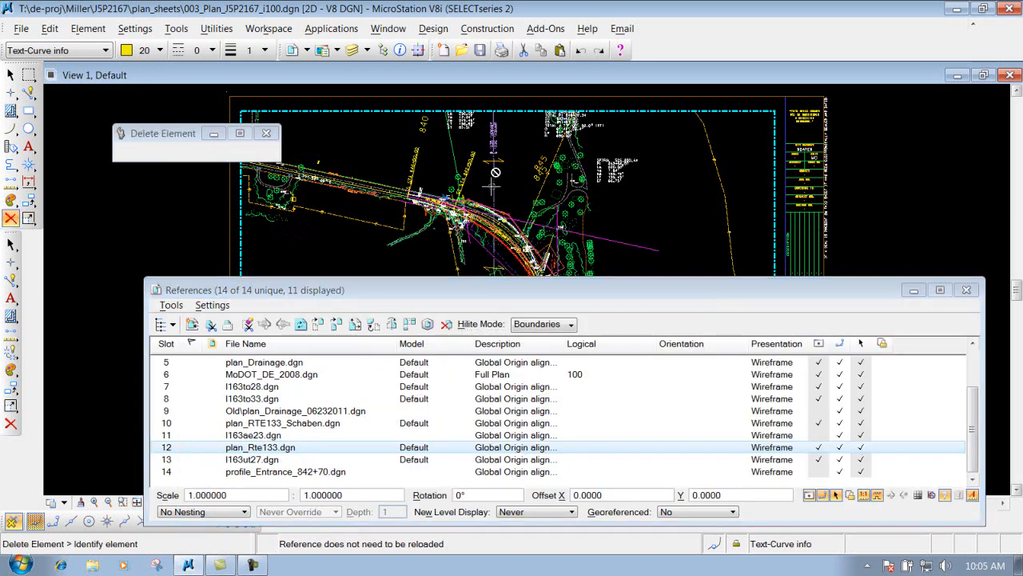
scroll(480, 216, up, 2)
scroll(488, 254, up, 2)
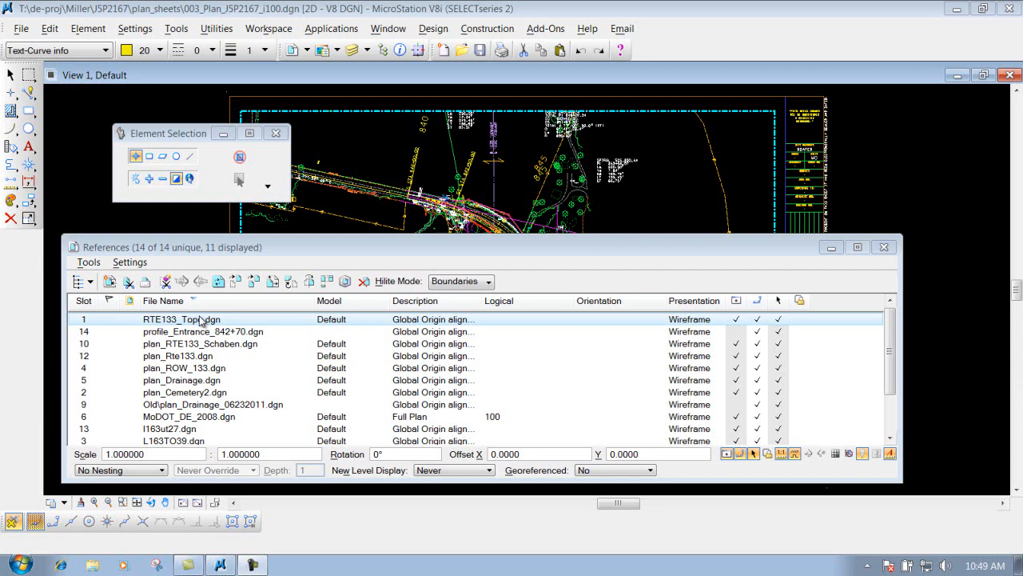
Examine the trees and topographic features beside the roadway curve with the RTE133_Topo.dgn reference selected
scroll(612, 195, up, 3)
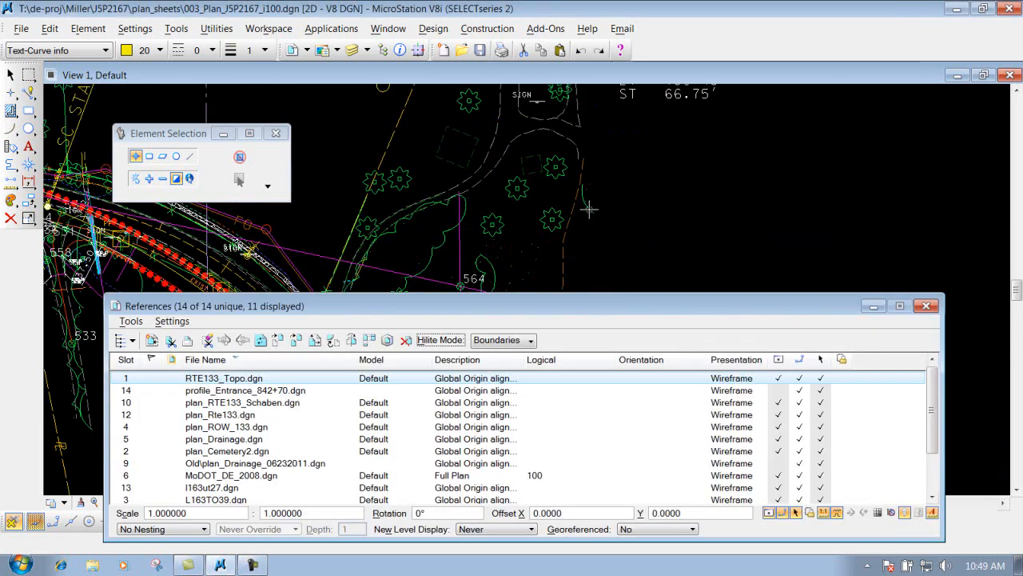
scroll(588, 209, down, 3)
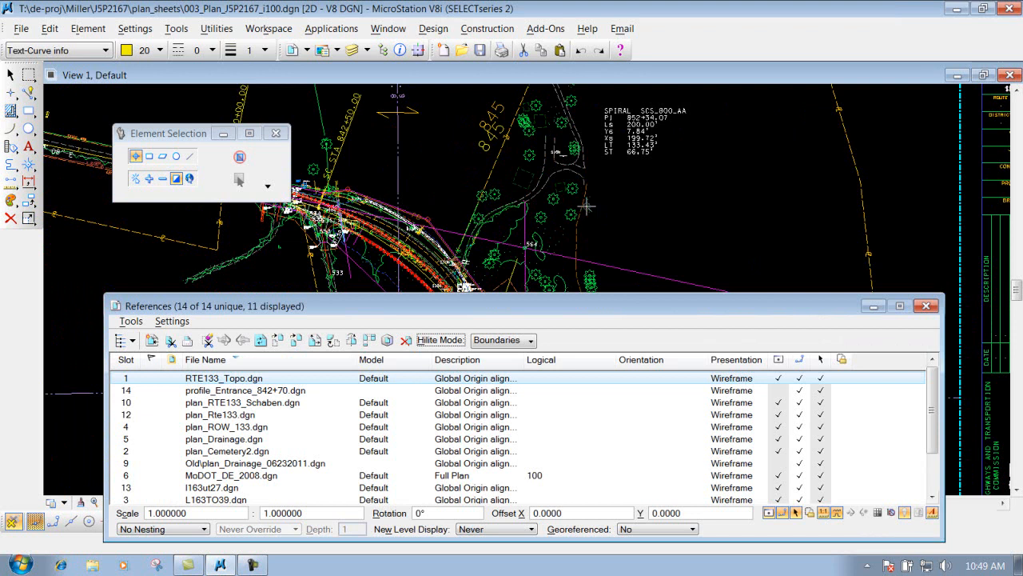
Toggle the display of the RTE133_Topo.dgn reference off and on twice to compare the drawing with and without it
click(778, 379)
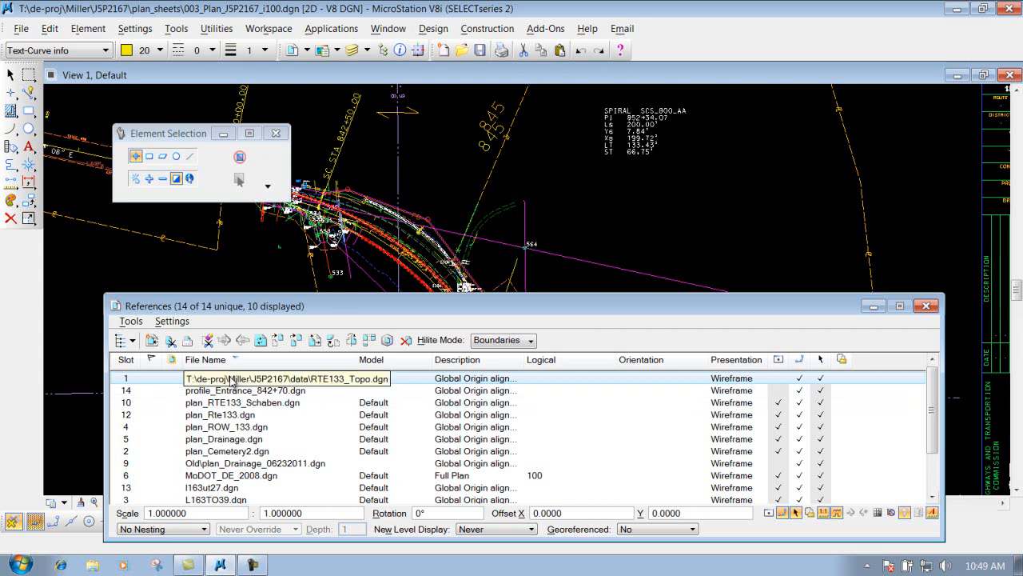
click(780, 379)
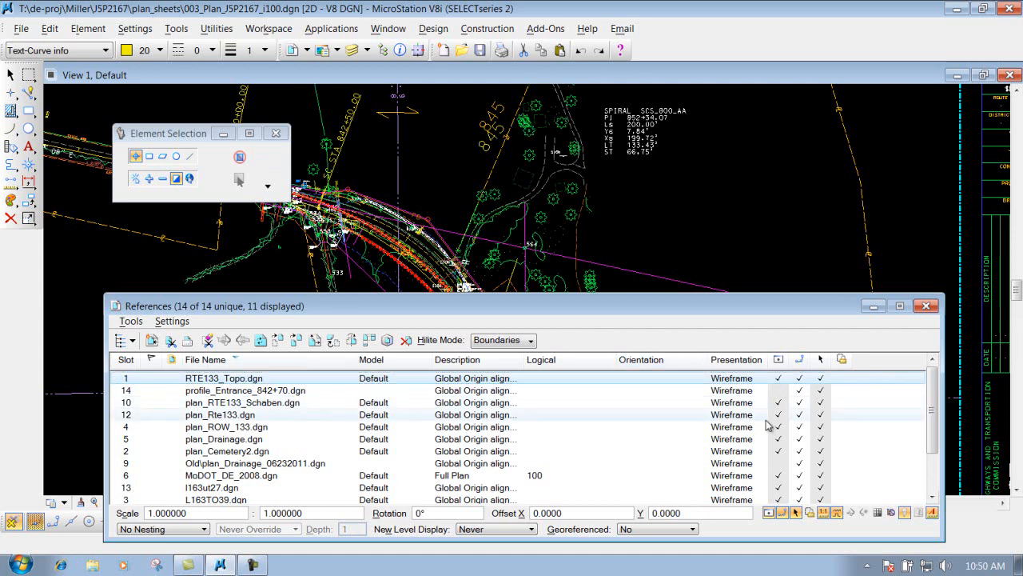
click(778, 379)
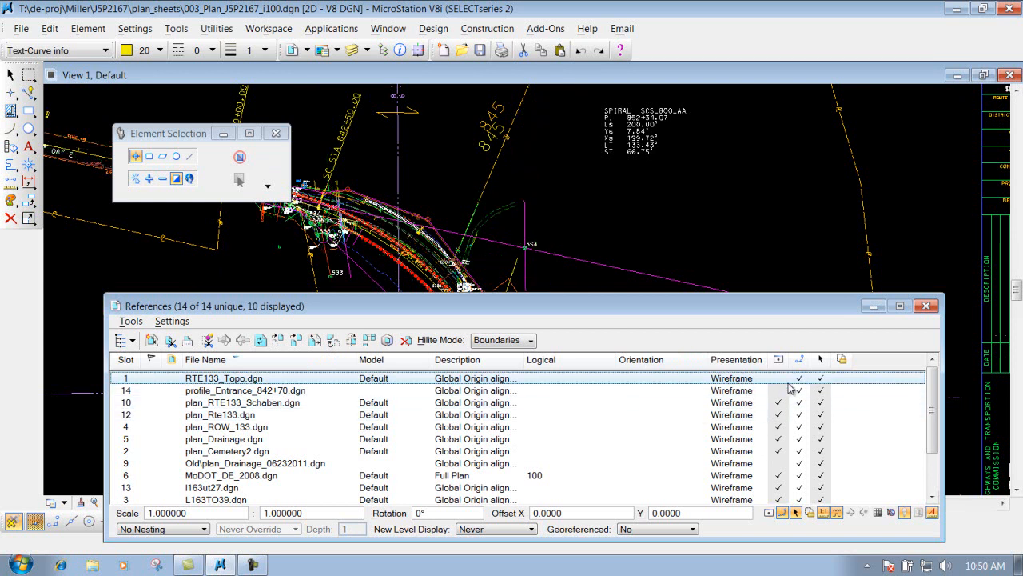
click(778, 379)
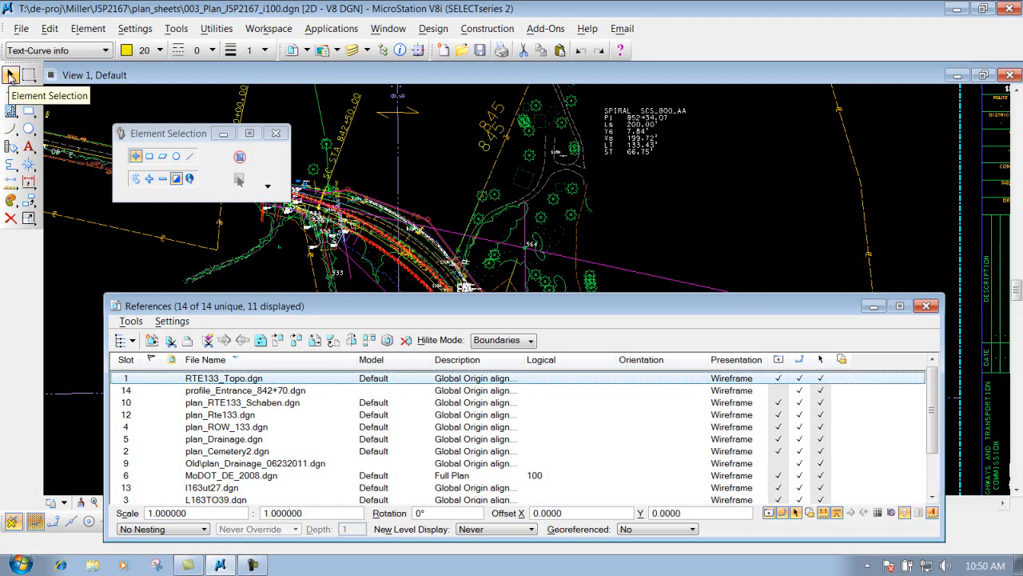
Select the referenced driveway and building outlines among the trees beside the roadway and try to delete them
click(11, 75)
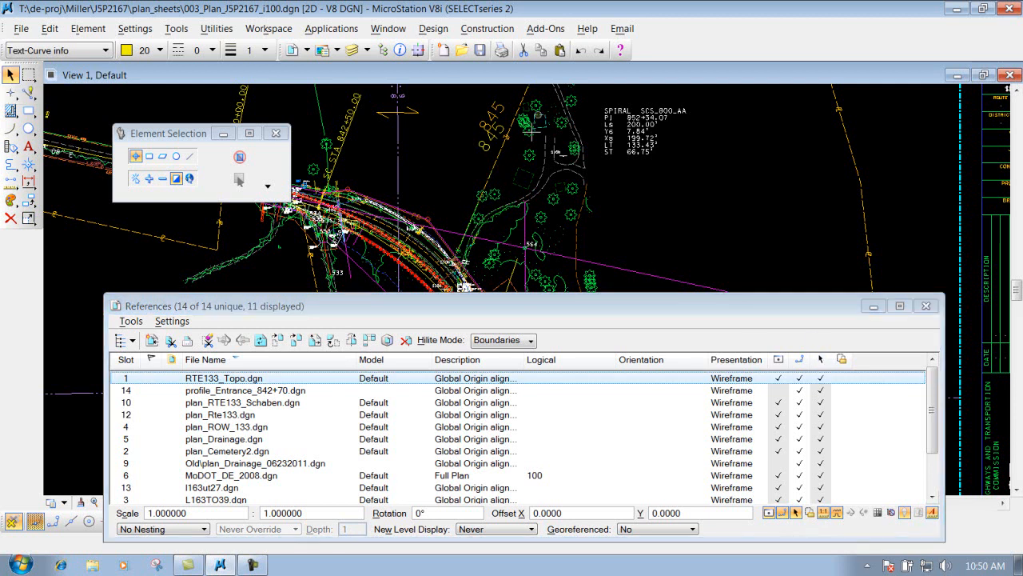
click(496, 159)
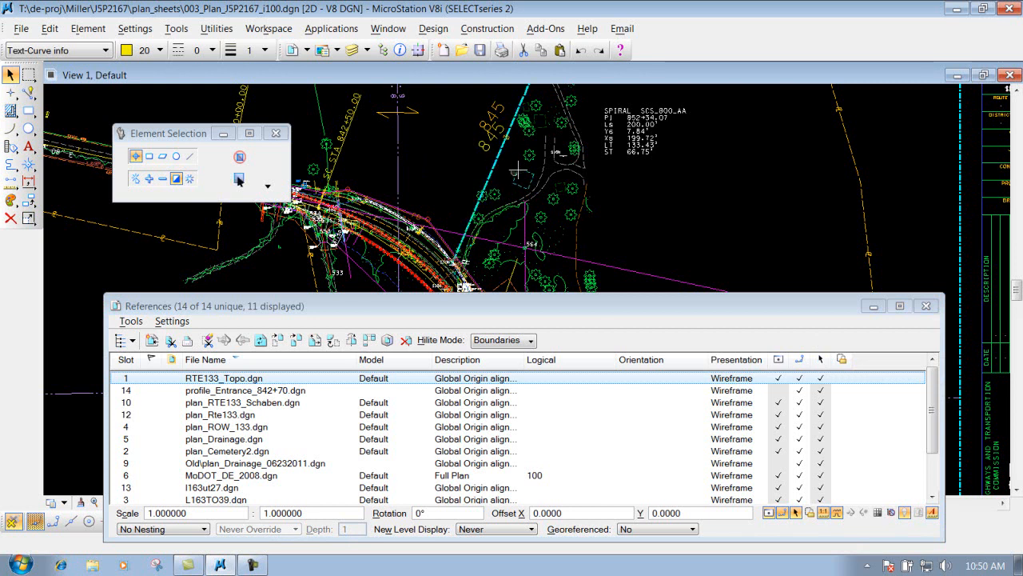
click(546, 158)
click(554, 147)
click(572, 126)
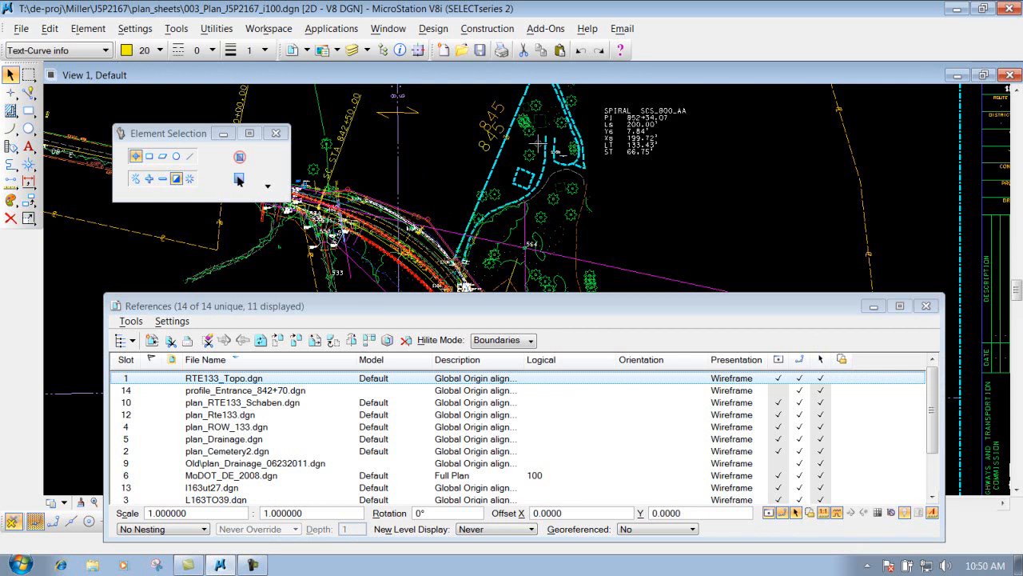
click(10, 218)
drag(703, 175, 338, 186)
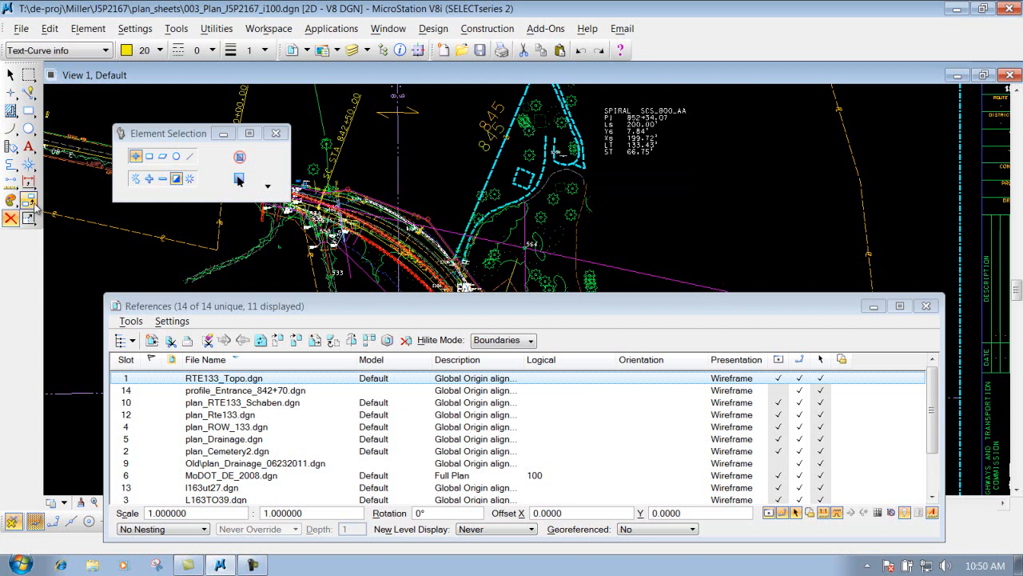
Copy the selected reference linework once into the empty area below the spiral data text, and undo the copy
click(30, 201)
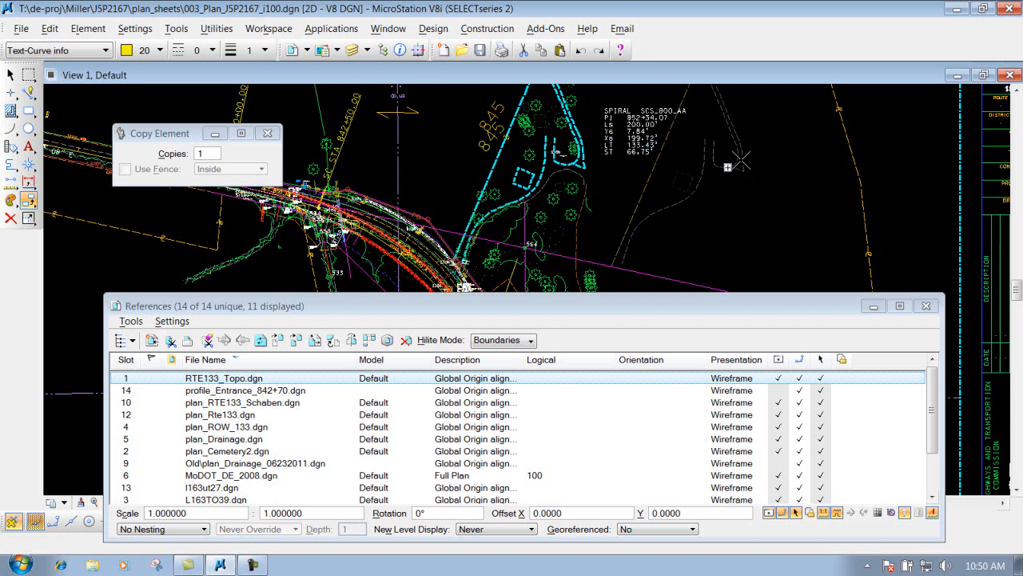
click(741, 194)
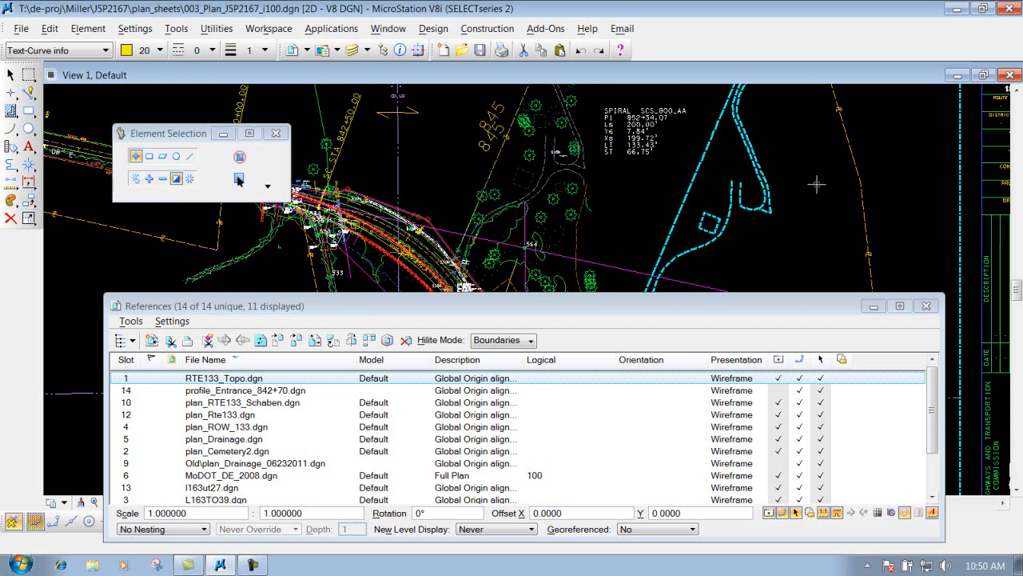
click(580, 50)
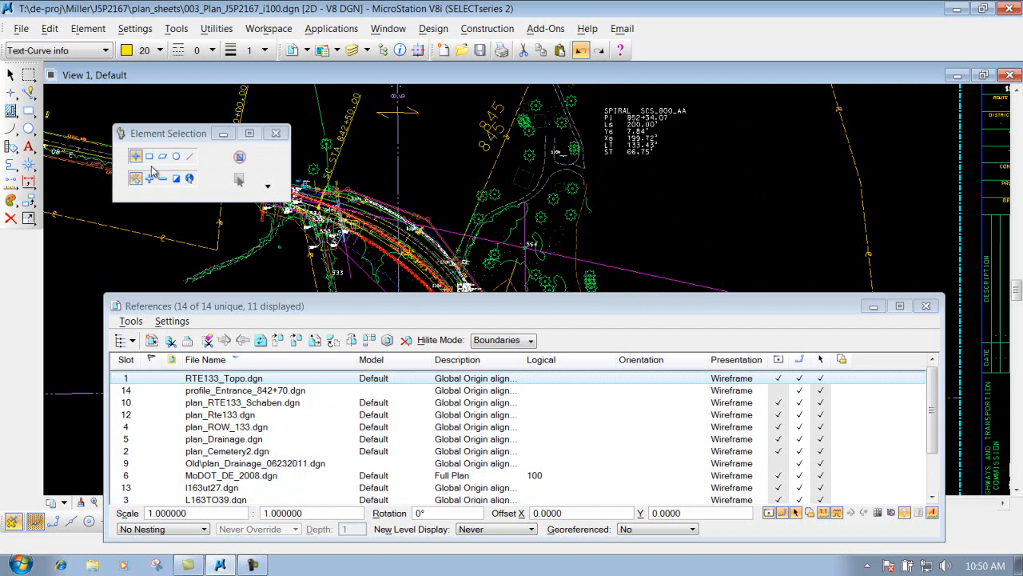
Start Place SmartLine over the referenced topo linework and set the snap mode to Keypoint
click(28, 93)
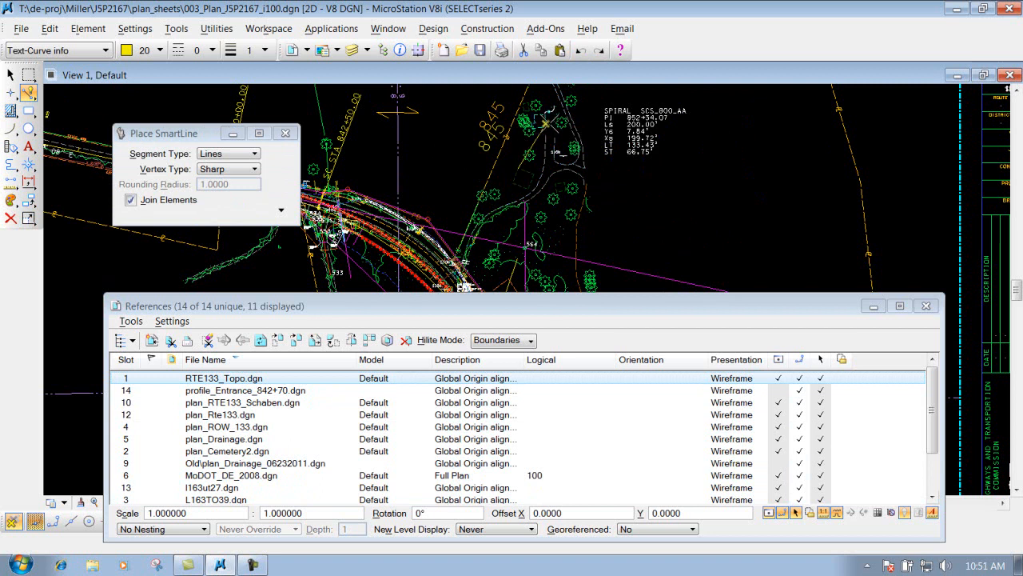
click(57, 524)
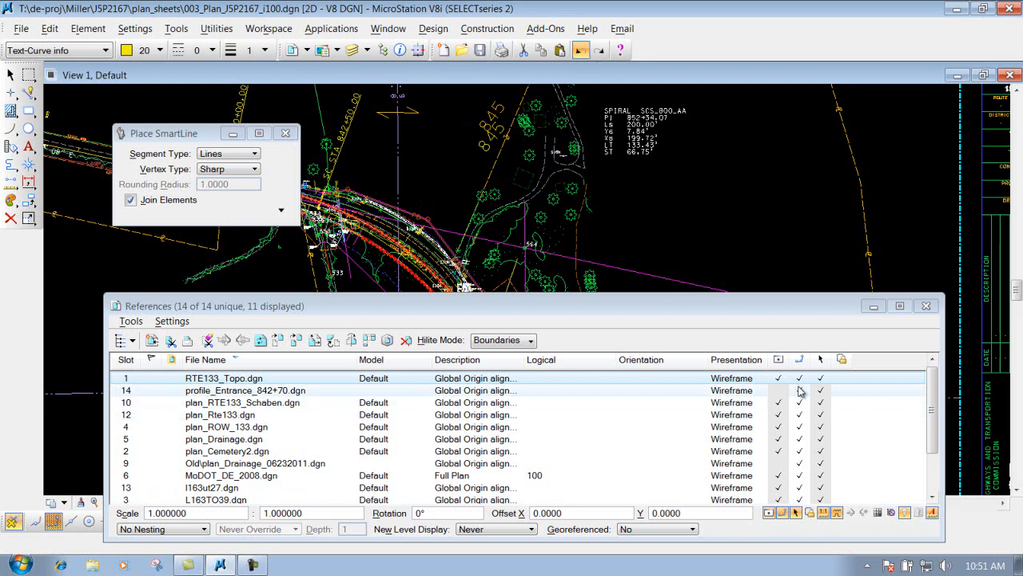
Turn off snap and locate for RTE133_Topo.dgn and try to select its linework and snap a SmartLine to it
click(800, 379)
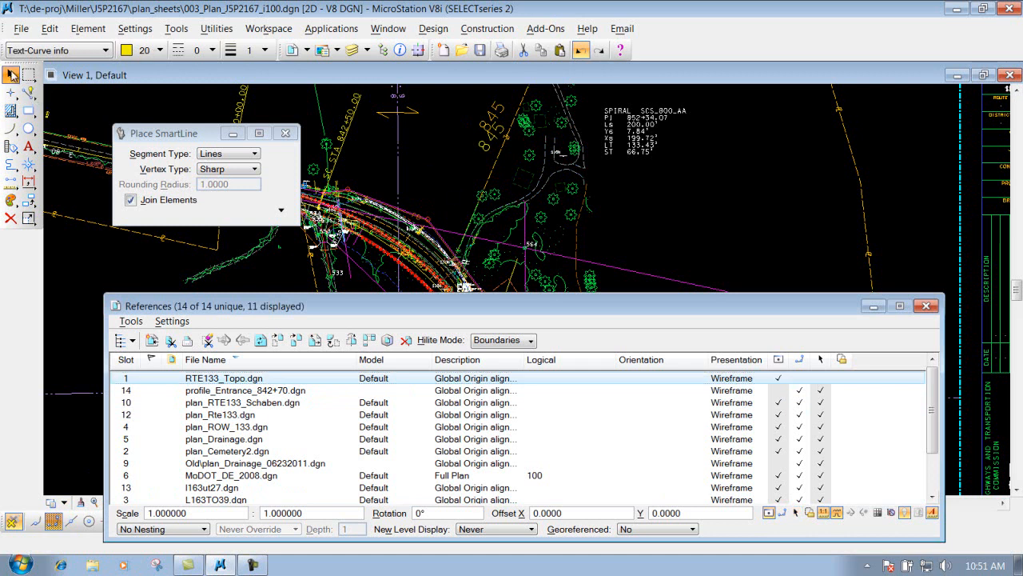
click(12, 74)
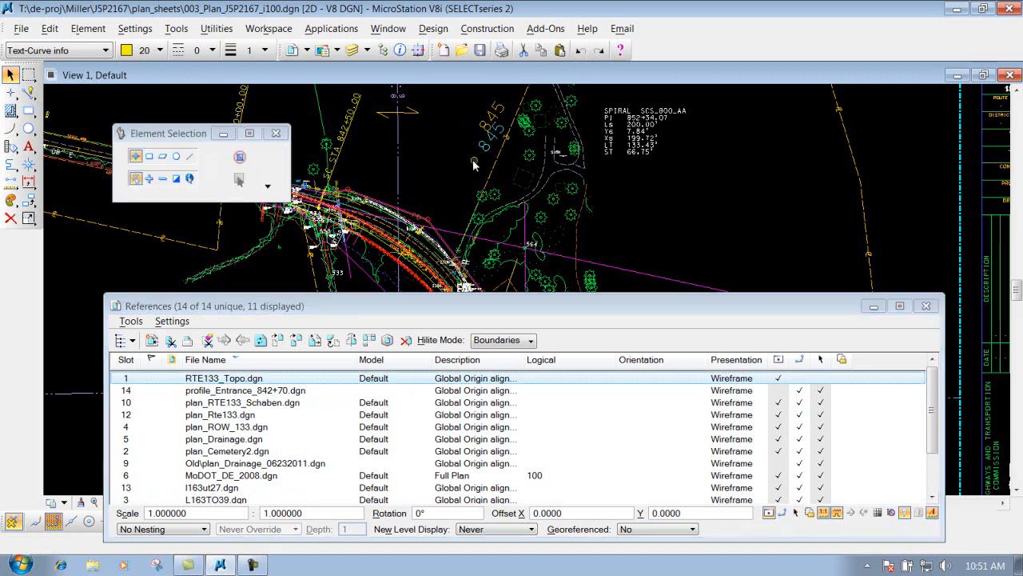
click(545, 155)
click(545, 153)
click(545, 152)
click(29, 93)
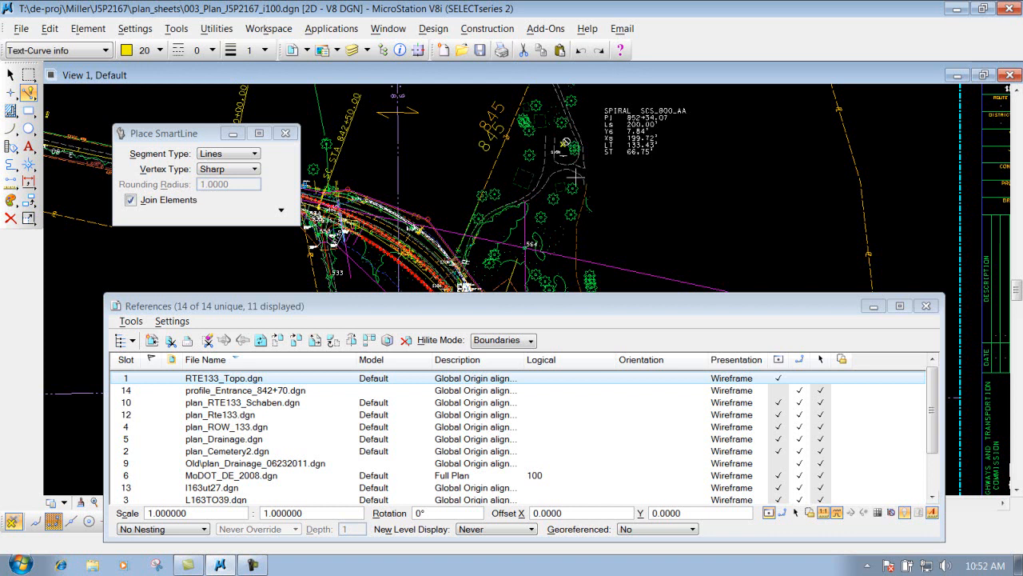
Turn snap and locate back on for the RTE133_Topo.dgn reference
click(800, 378)
click(820, 379)
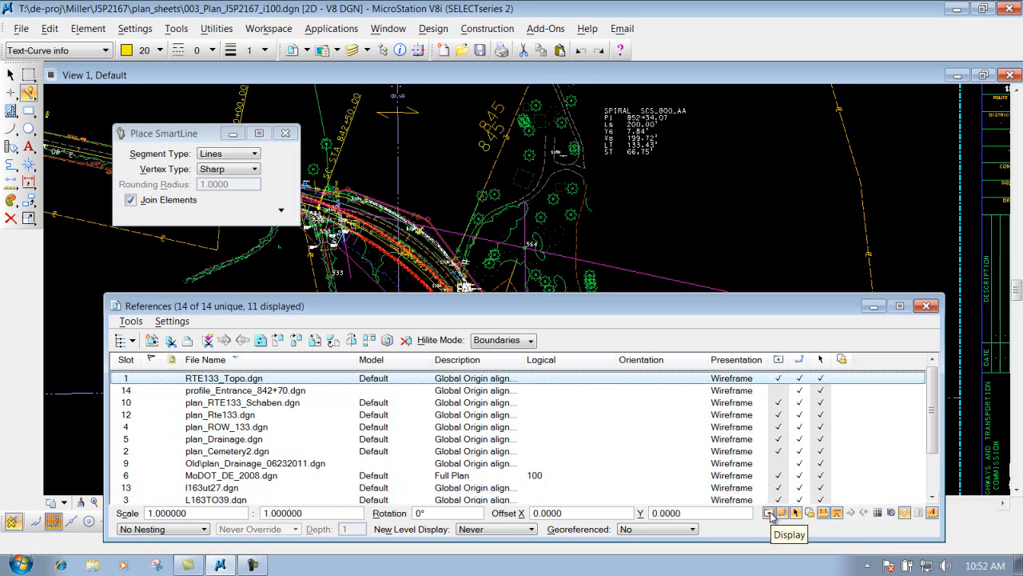
click(796, 514)
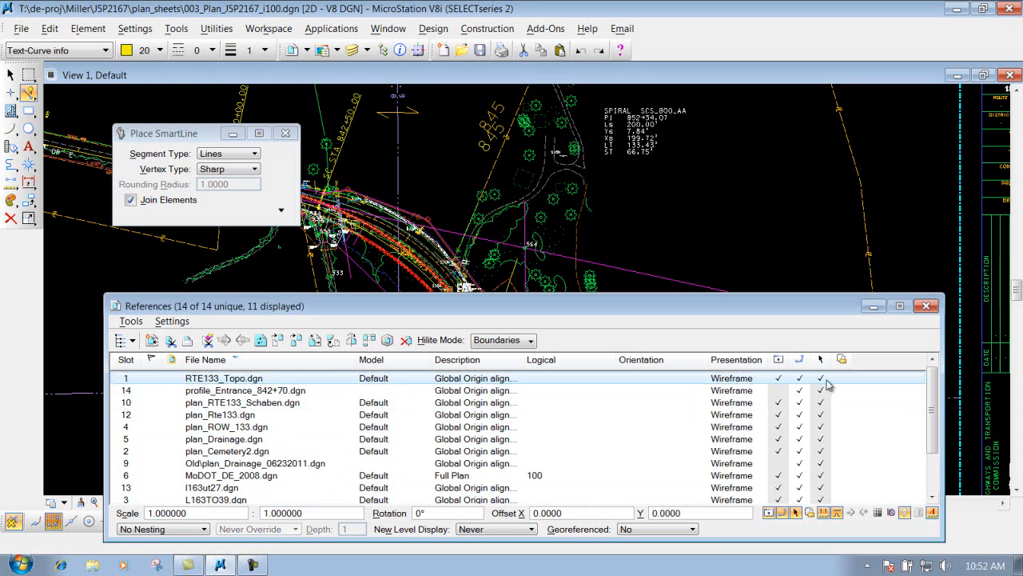
Widen the Description column in the References dialog and examine the entries from RTE133_Topo.dgn through I163ae23.dgn
drag(525, 362, 609, 366)
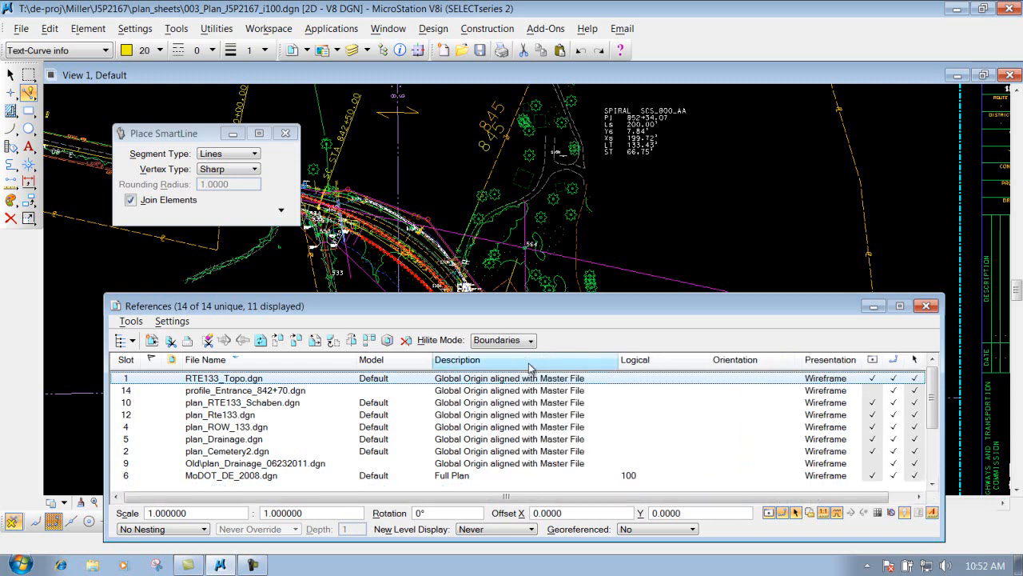
click(222, 379)
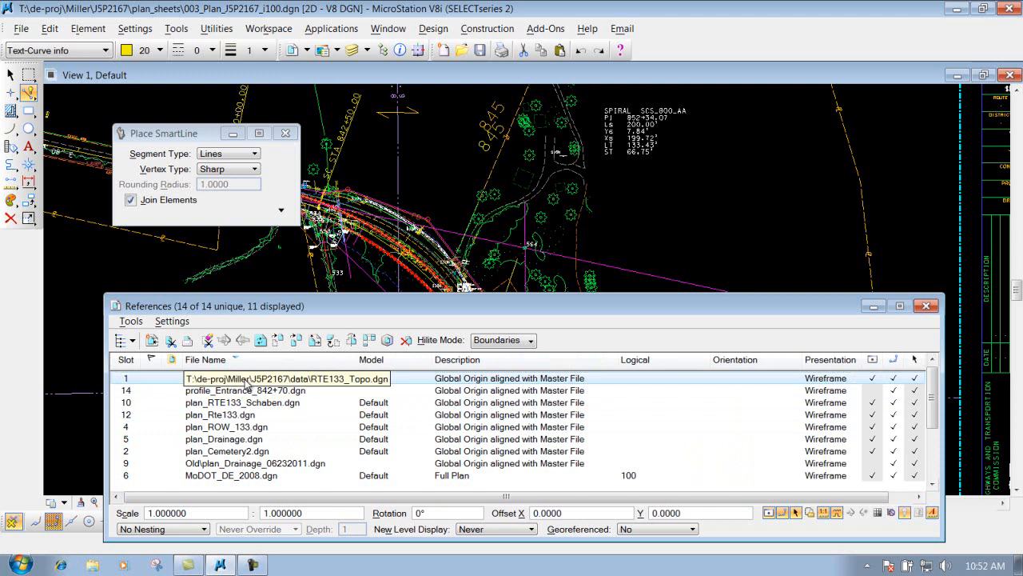
drag(934, 389, 938, 425)
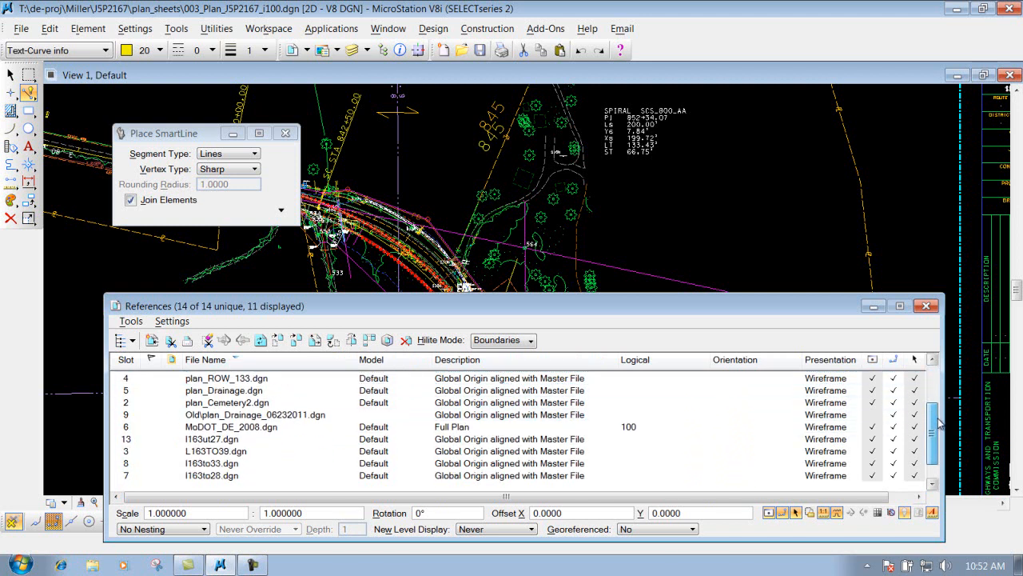
click(221, 453)
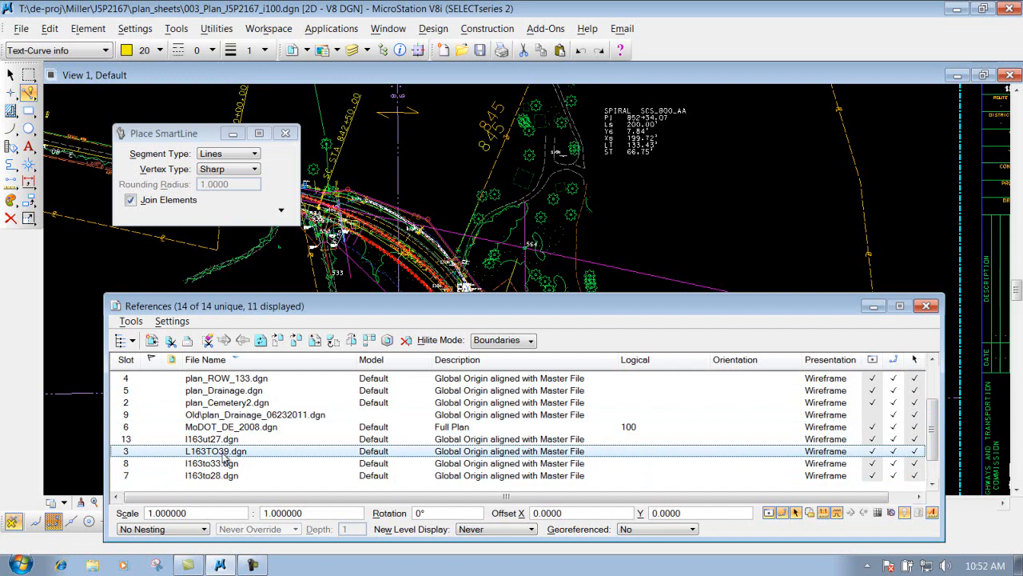
click(225, 440)
click(228, 390)
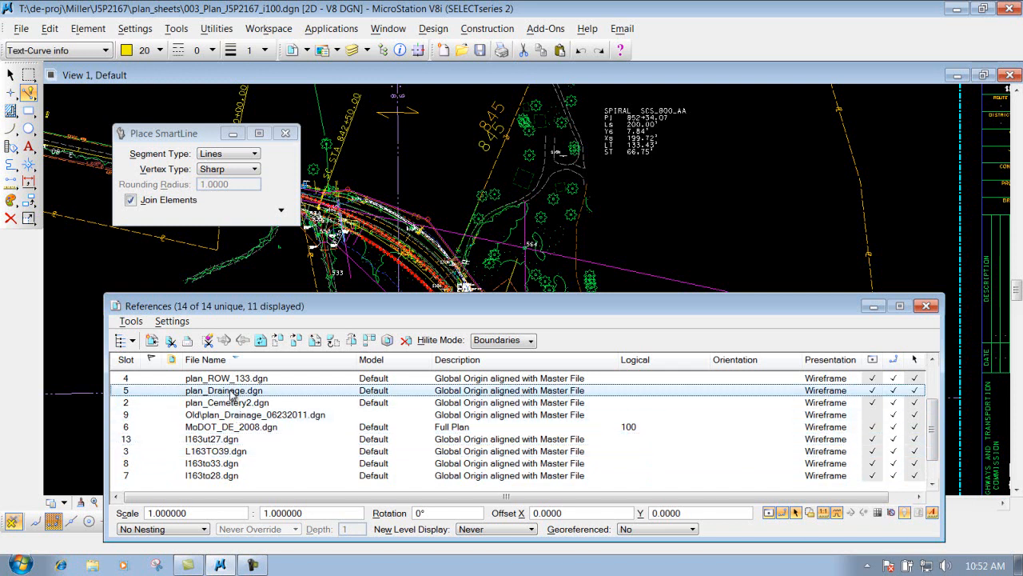
click(232, 379)
click(229, 476)
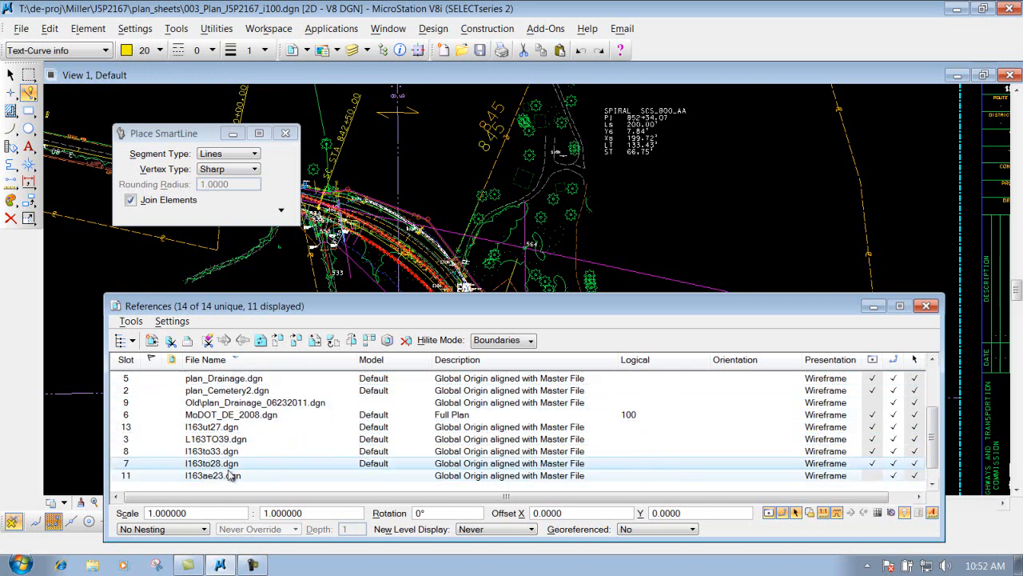
click(228, 476)
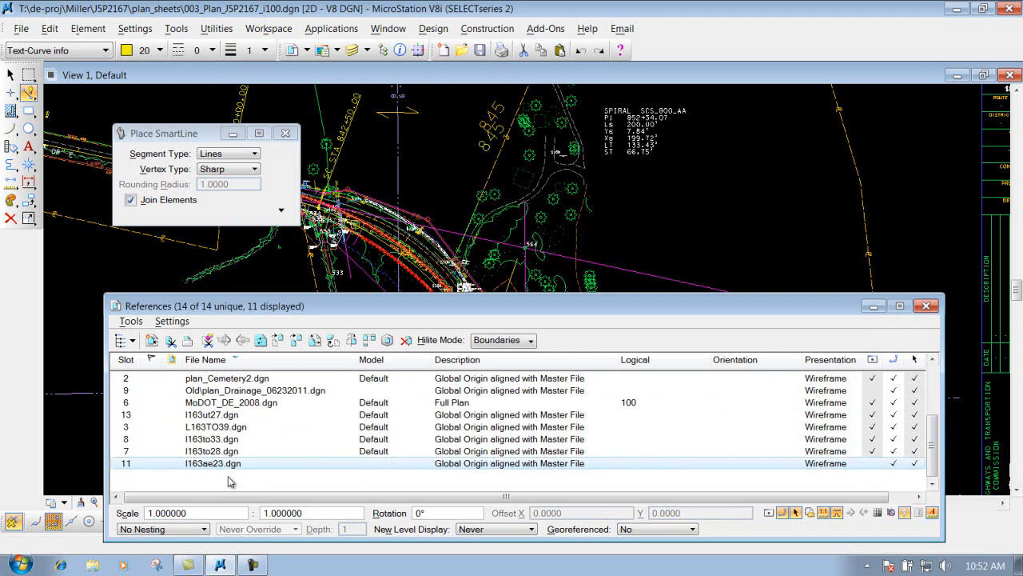
click(230, 427)
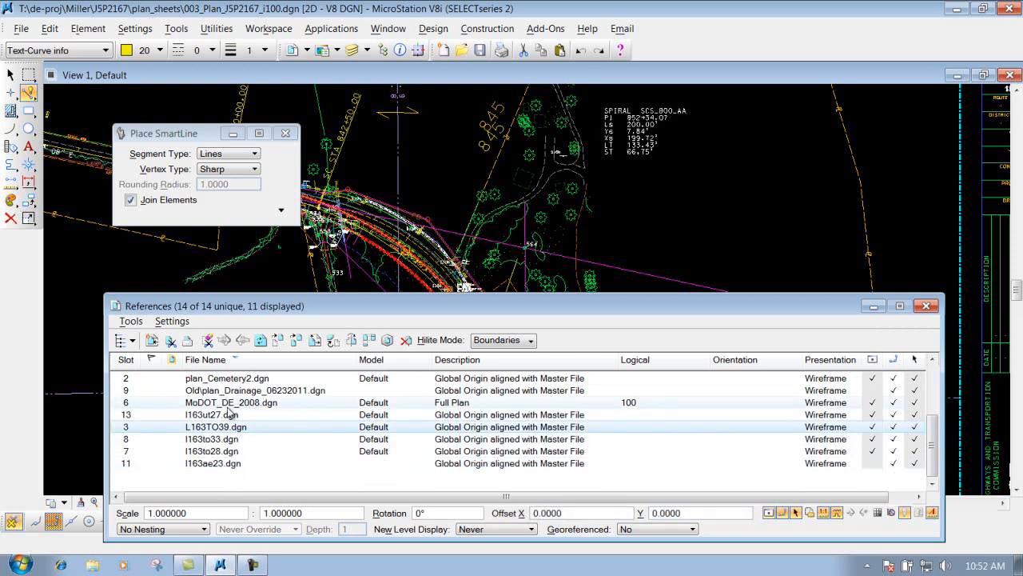
Select the MoDOT_DE_2008.dgn reference, fit the view to all files, and compare its boundary with the plan_Cemetery2.dgn reference
click(231, 402)
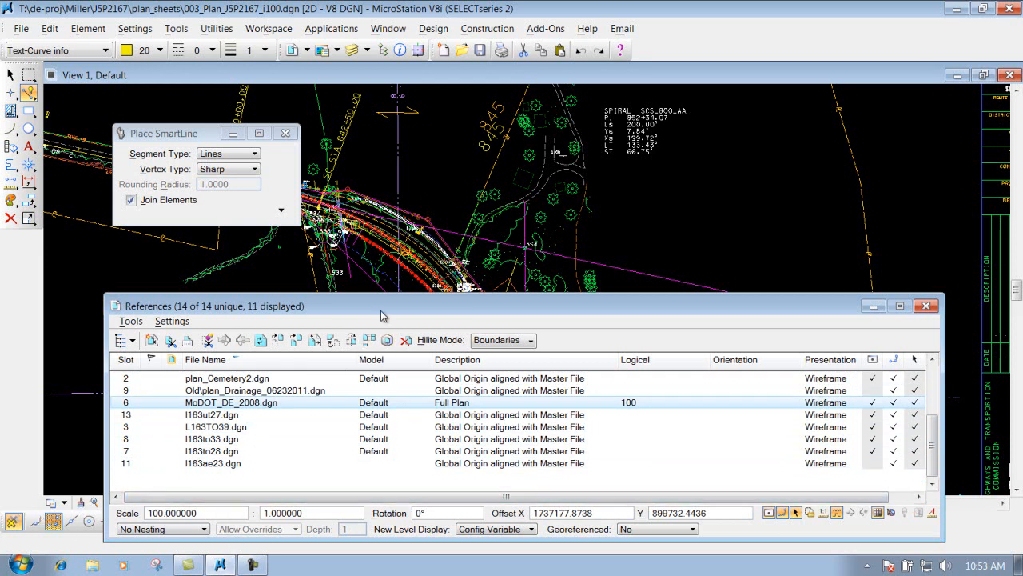
drag(498, 304, 618, 303)
click(137, 502)
click(403, 142)
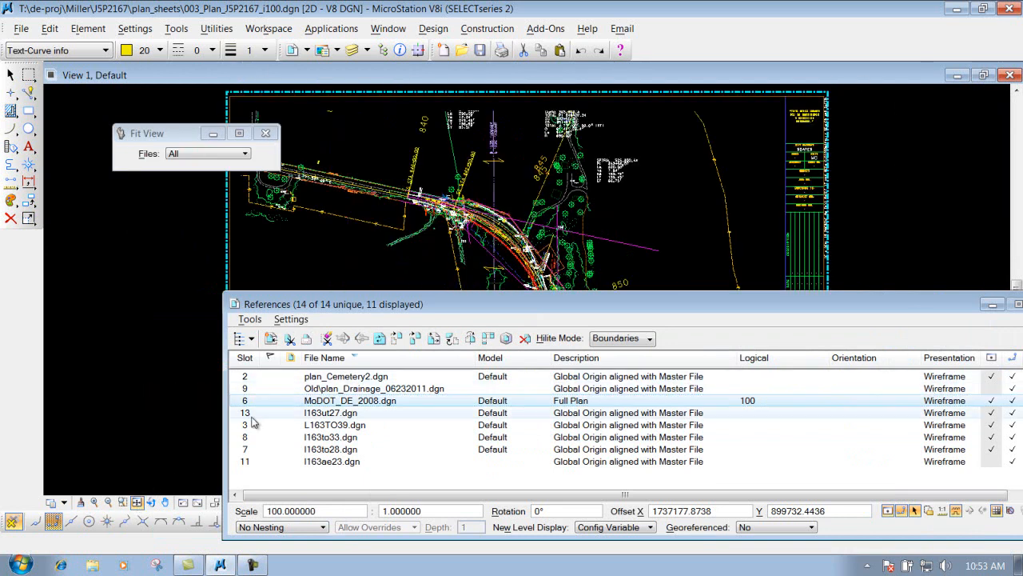
click(345, 381)
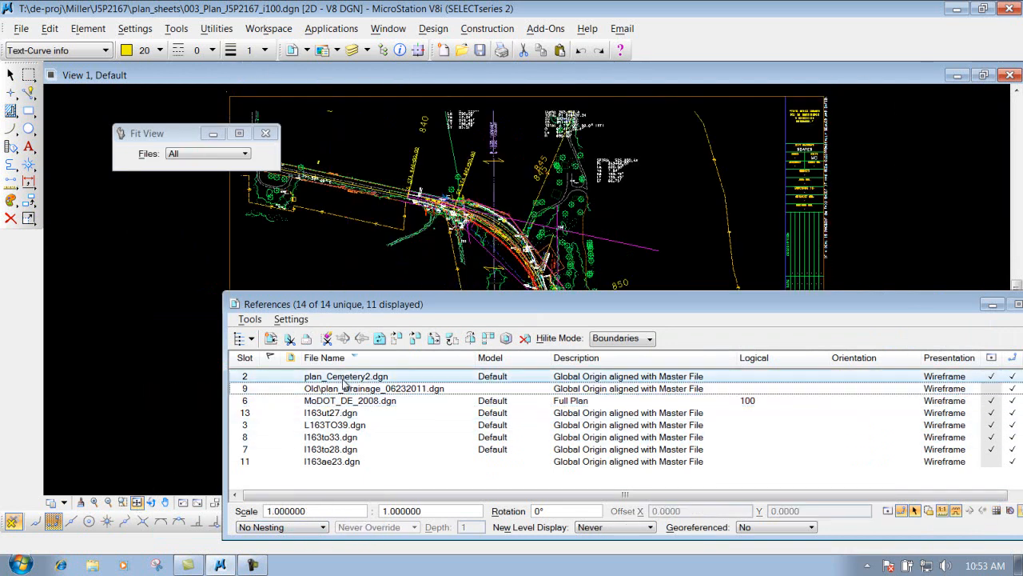